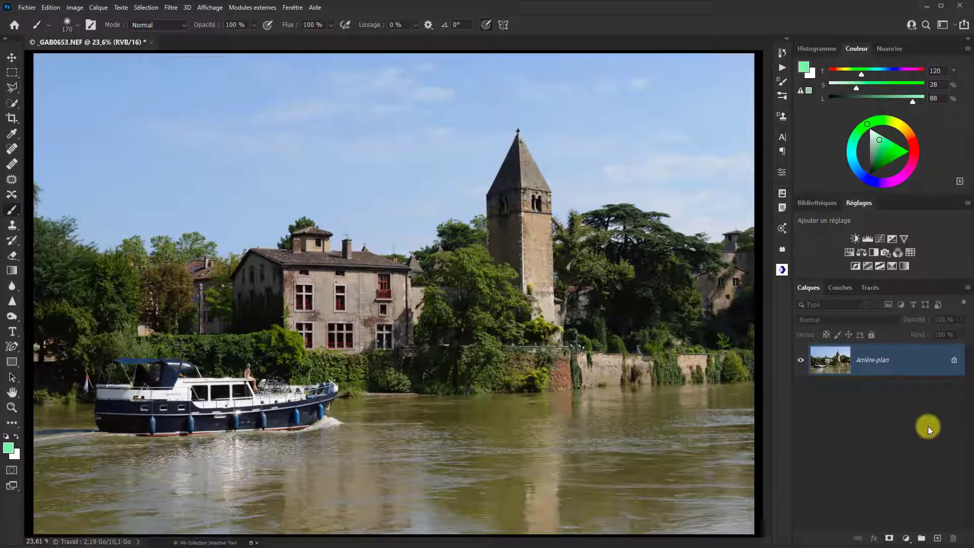
Duplicate the Arrière-plan layer and rename the copy "Ile Barbe".
{"action": "left_click", "coordinate": [14, 60]}
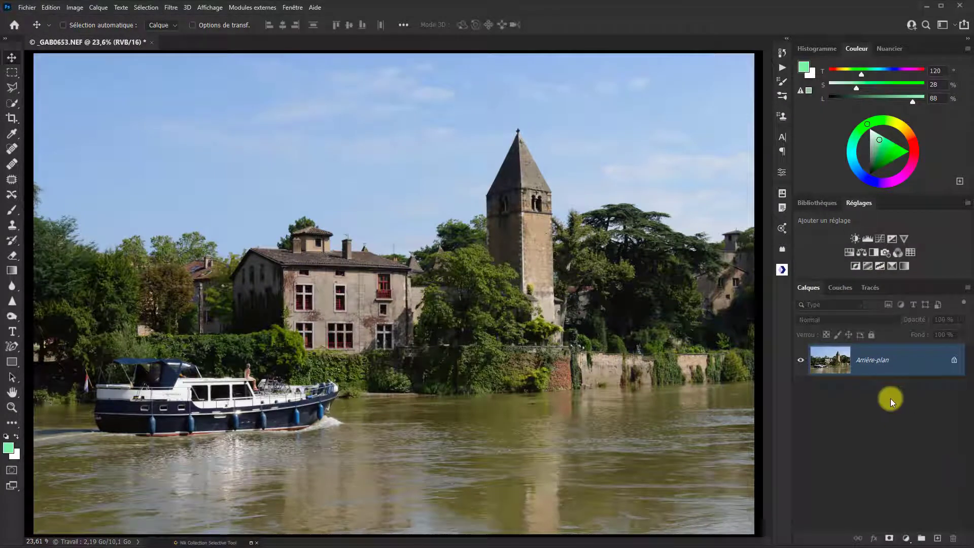
{"action": "key", "text": "ctrl+j"}
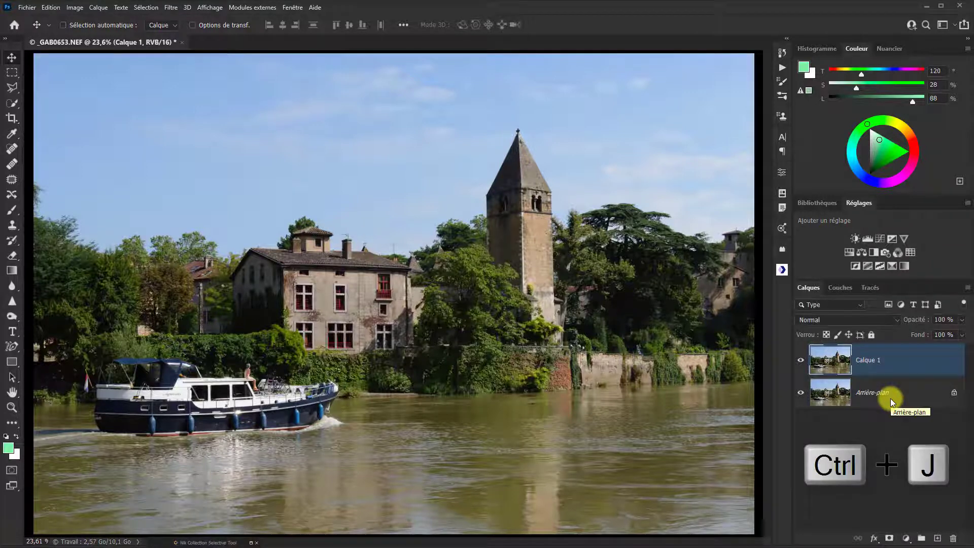
{"action": "double_click", "coordinate": [870, 360]}
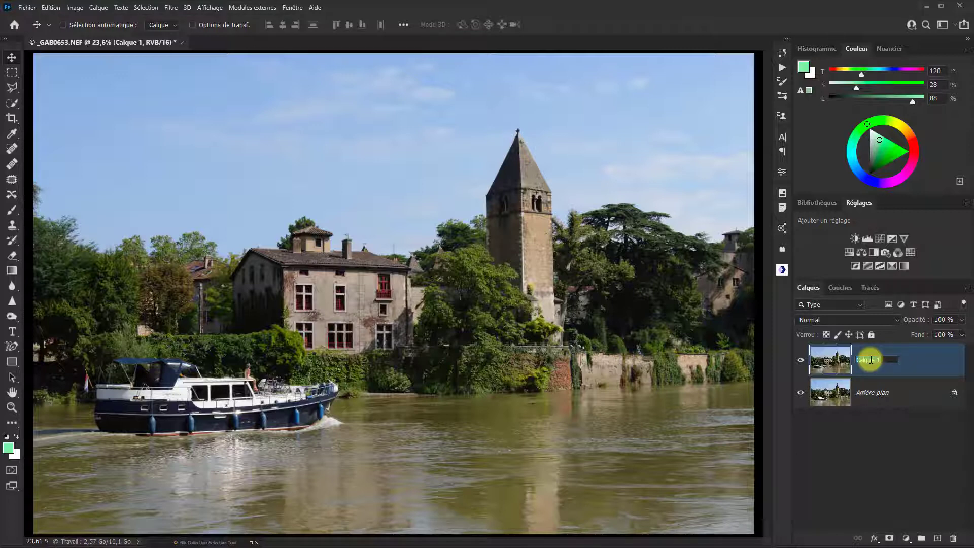
{"action": "key", "text": "BackSpace"}
{"action": "type", "text": "Île Barbe"}
{"action": "key", "text": "Return"}
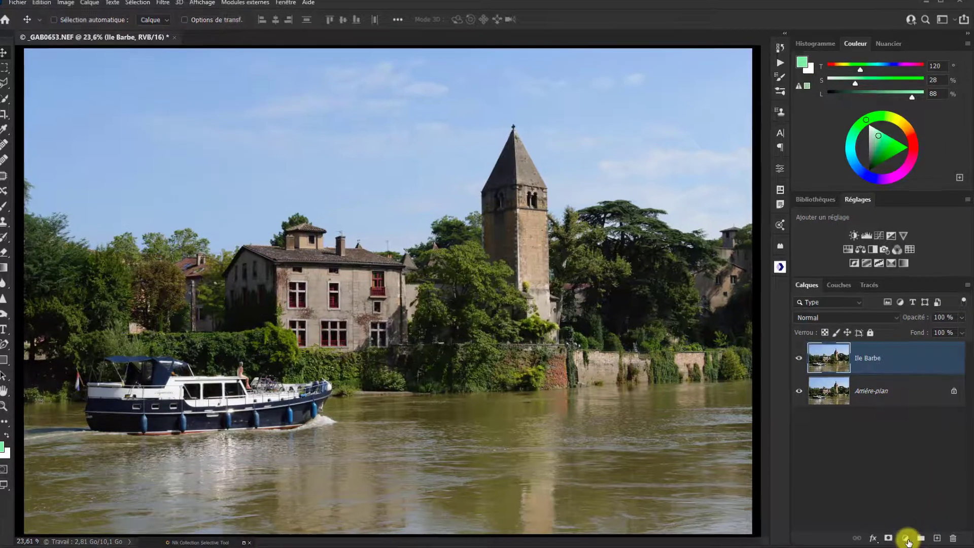
Add a Correction sélective adjustment layer above the Ile Barbe layer.
{"action": "left_click", "coordinate": [907, 539]}
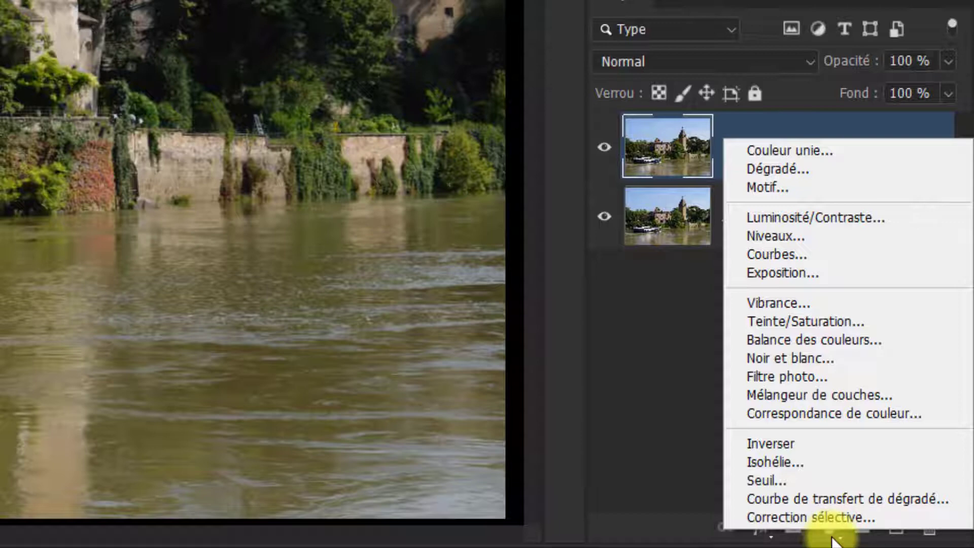
{"action": "left_click", "coordinate": [842, 513]}
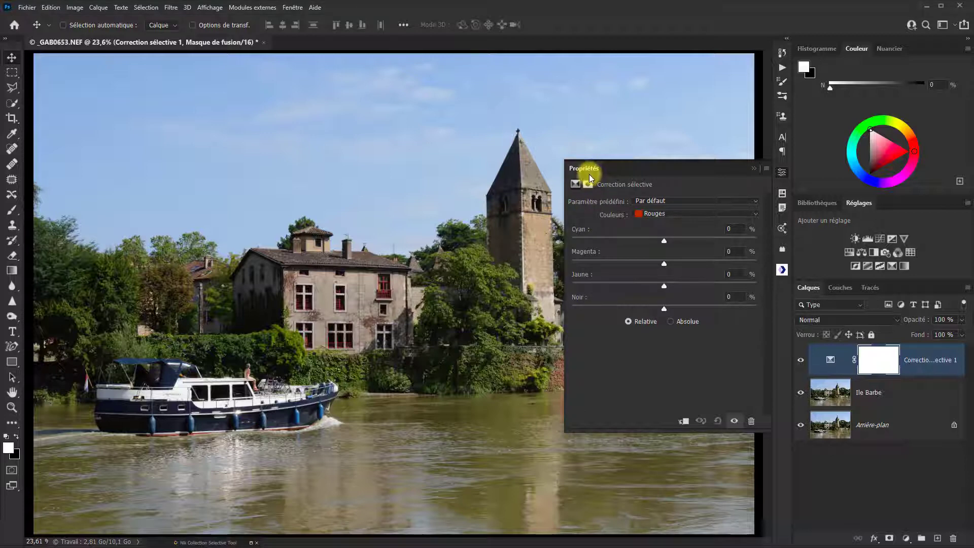
Try docking the Propriétés panel in the same group as Réglages and check how the sliders fit.
{"action": "left_click_drag", "start_coordinate": [581, 171], "coordinate": [846, 203]}
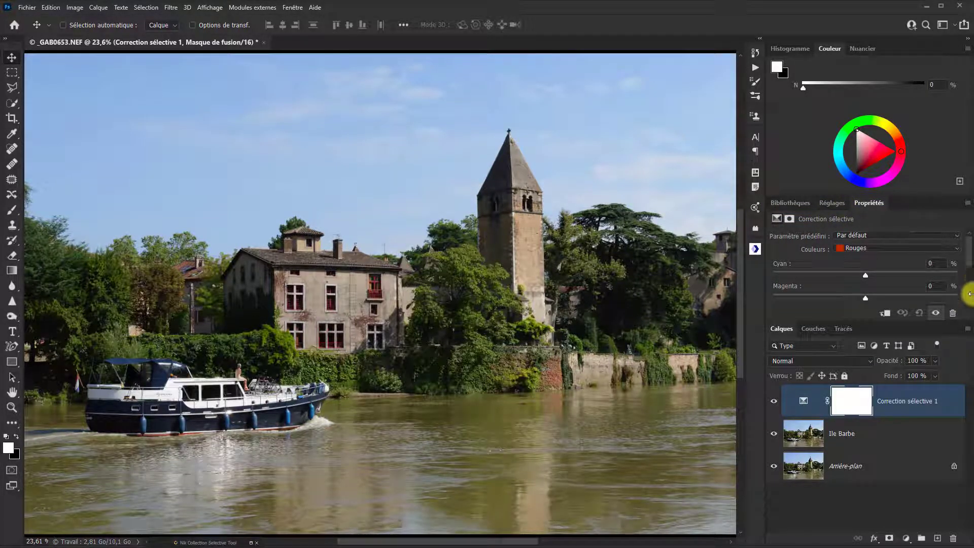
{"action": "scroll", "coordinate": [970, 283], "scroll_direction": "down", "scroll_amount": 2}
{"action": "scroll", "coordinate": [970, 274], "scroll_direction": "up", "scroll_amount": 2}
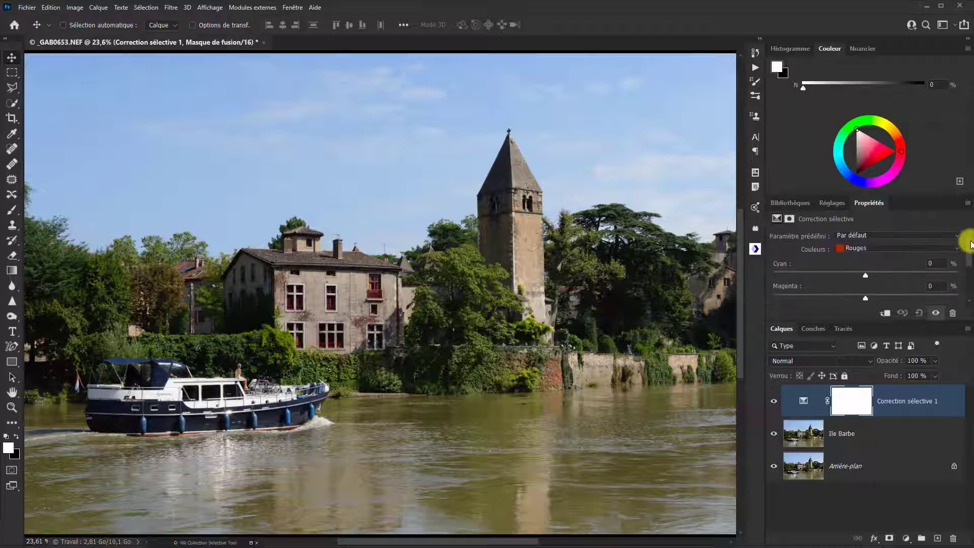
{"action": "mouse_move", "coordinate": [970, 245]}
{"action": "left_mouse_down"}
{"action": "mouse_move", "coordinate": [970, 301]}
{"action": "mouse_move", "coordinate": [969, 244]}
{"action": "mouse_move", "coordinate": [958, 300]}
{"action": "mouse_move", "coordinate": [971, 254]}
{"action": "left_mouse_up"}
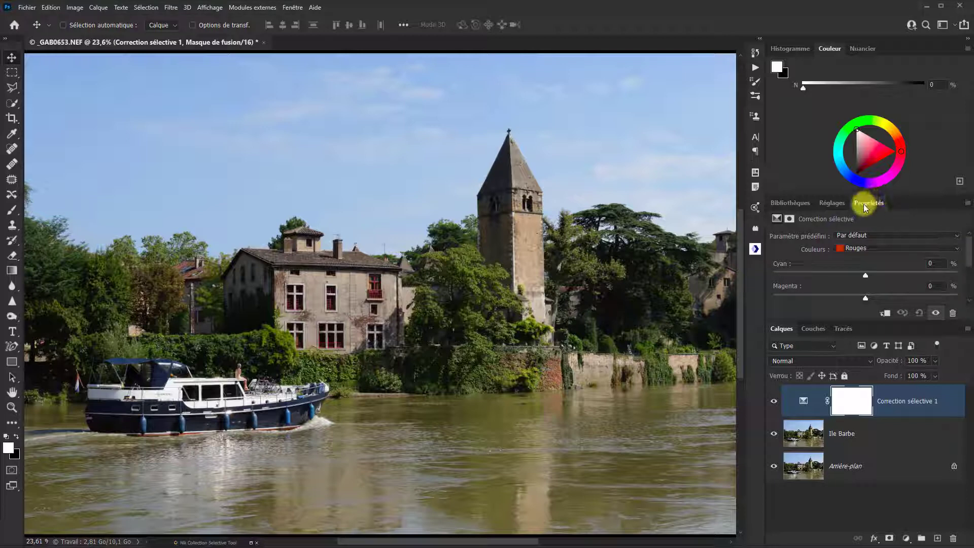
Detach the Propriétés panel from the Réglages group and dock it as an expandable icon beside the image.
{"action": "left_click_drag", "start_coordinate": [866, 203], "coordinate": [510, 244]}
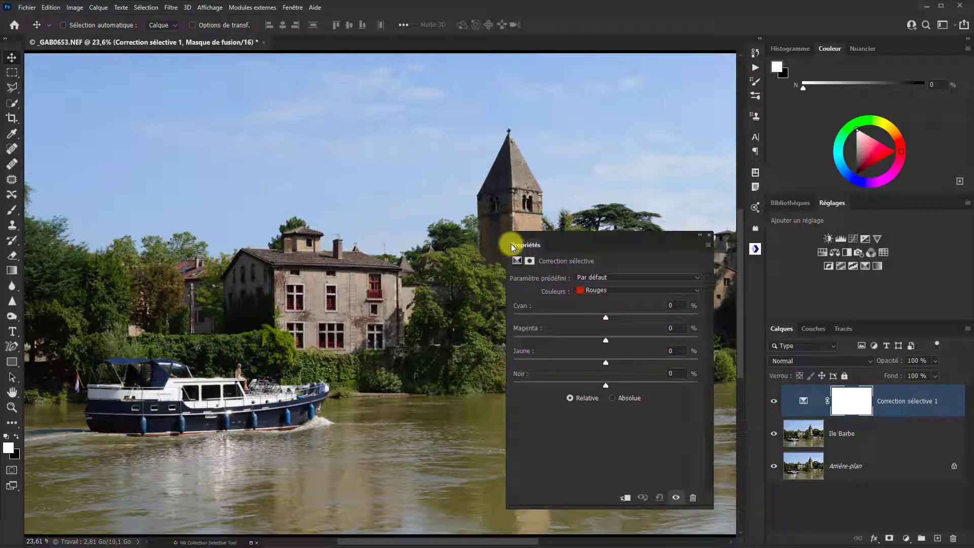
{"action": "left_click_drag", "start_coordinate": [510, 243], "coordinate": [752, 275]}
{"action": "left_click", "coordinate": [753, 273]}
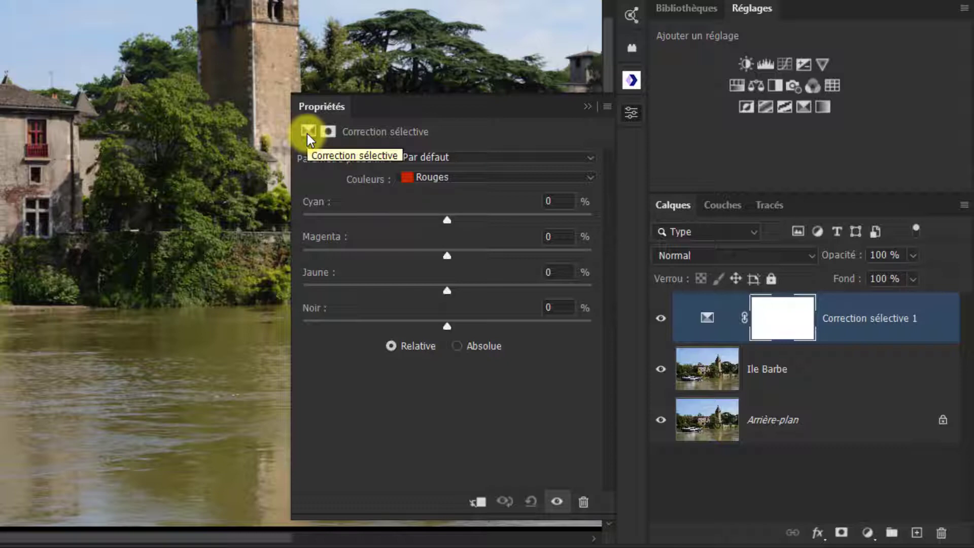
Examine the adjustment's mask properties, its predefined settings, the preset saving options and the available colour ranges.
{"action": "left_click", "coordinate": [327, 130]}
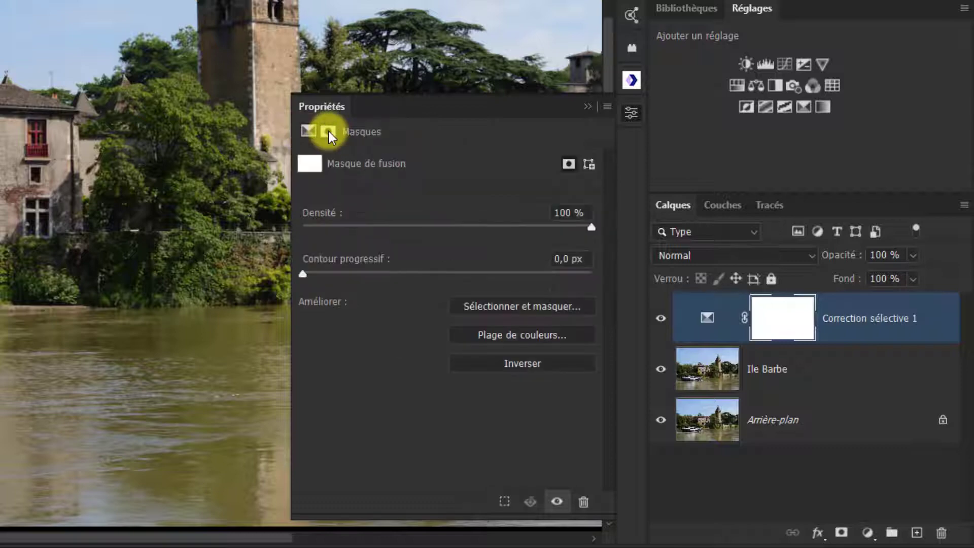
{"action": "left_click", "coordinate": [301, 130]}
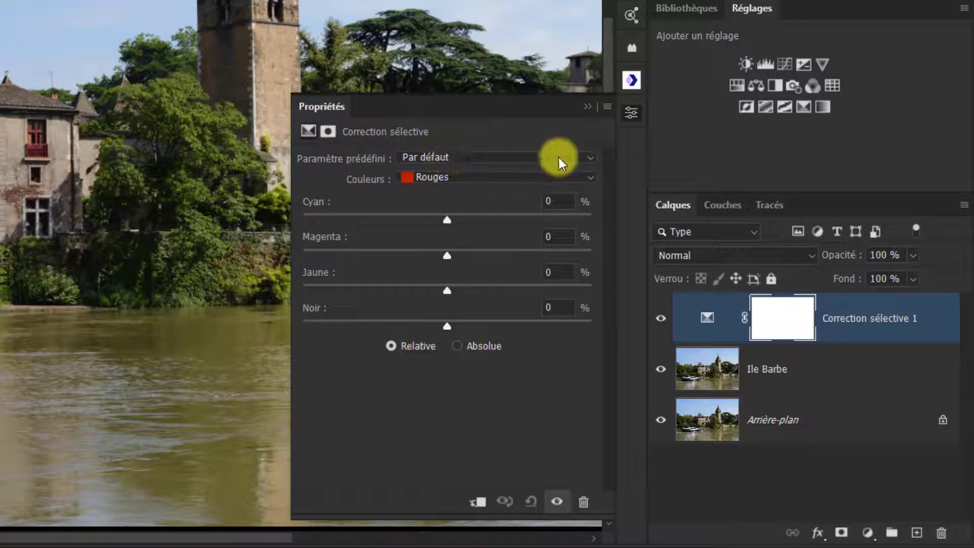
{"action": "left_click", "coordinate": [590, 161]}
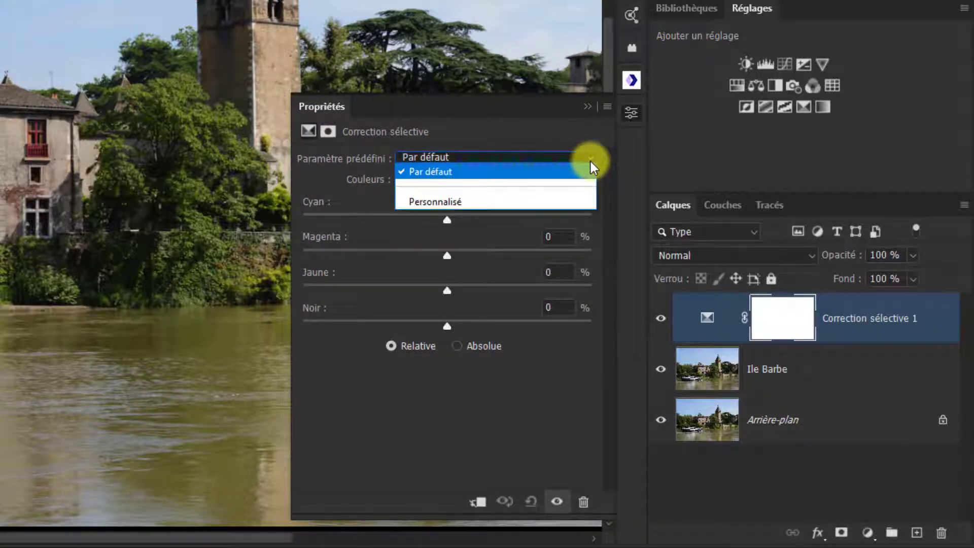
{"action": "left_click", "coordinate": [523, 171]}
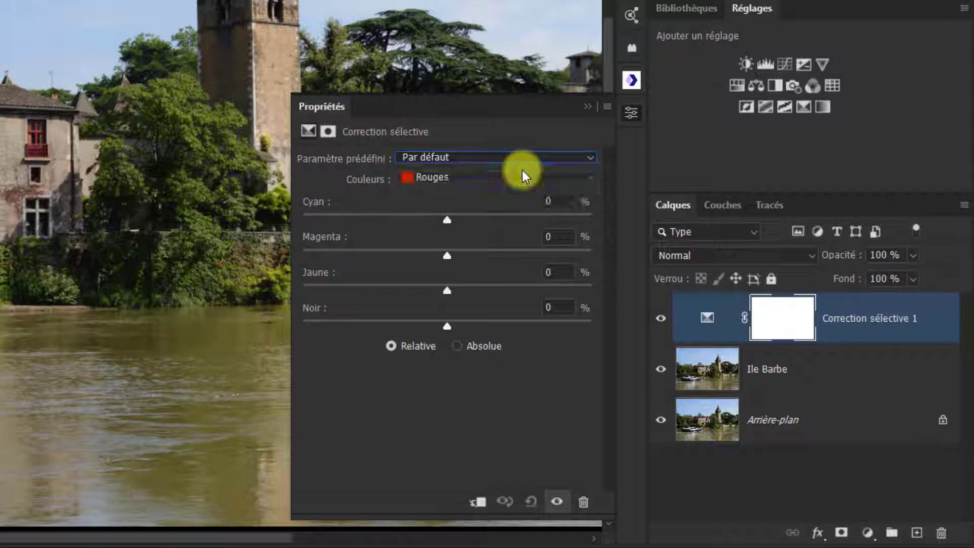
{"action": "left_click", "coordinate": [607, 104]}
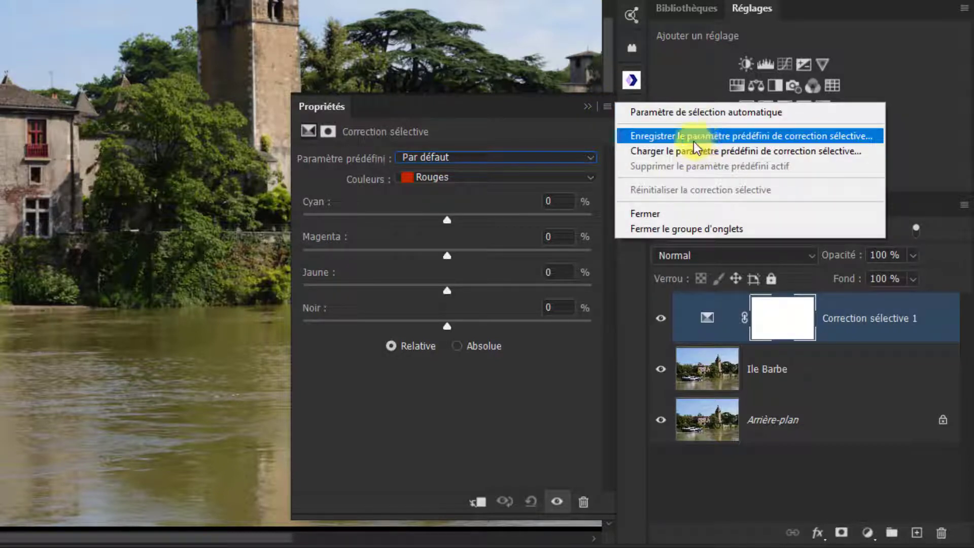
{"action": "left_click", "coordinate": [536, 109]}
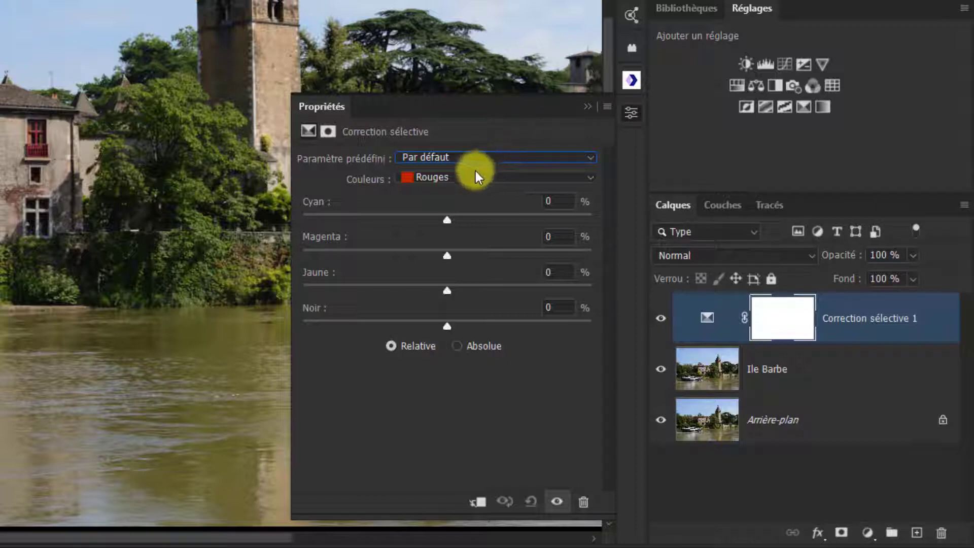
{"action": "left_click", "coordinate": [592, 177]}
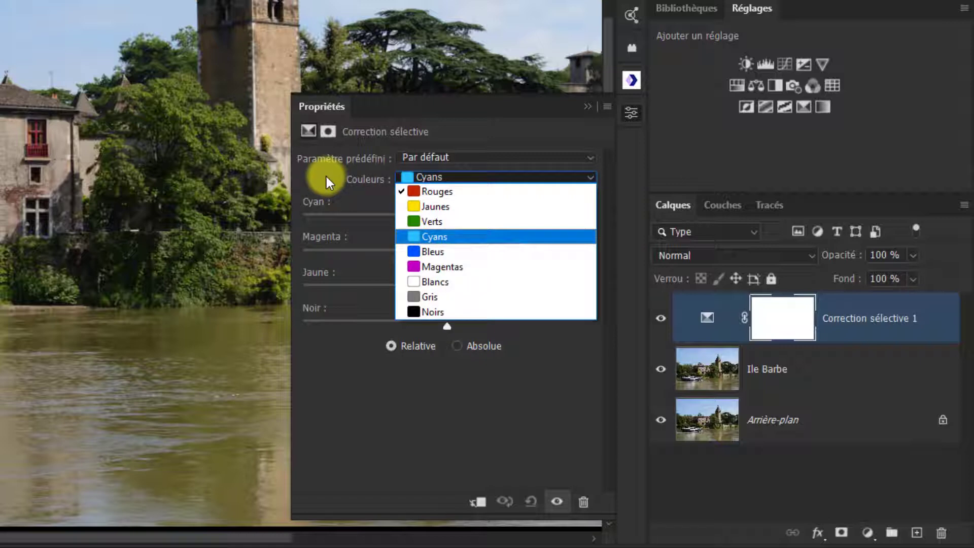
{"action": "left_click", "coordinate": [382, 185]}
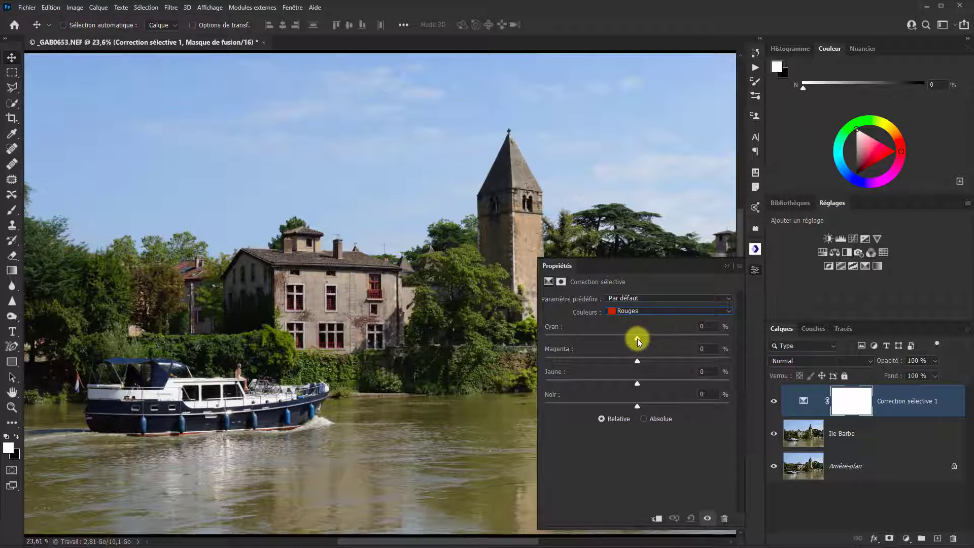
Try a Cyan shift of -2 % on the Rouges range, reset it to 0 % and test the Magenta slider.
{"action": "mouse_move", "coordinate": [638, 339]}
{"action": "left_mouse_down"}
{"action": "mouse_move", "coordinate": [561, 333]}
{"action": "mouse_move", "coordinate": [711, 337]}
{"action": "mouse_move", "coordinate": [635, 338]}
{"action": "left_mouse_up"}
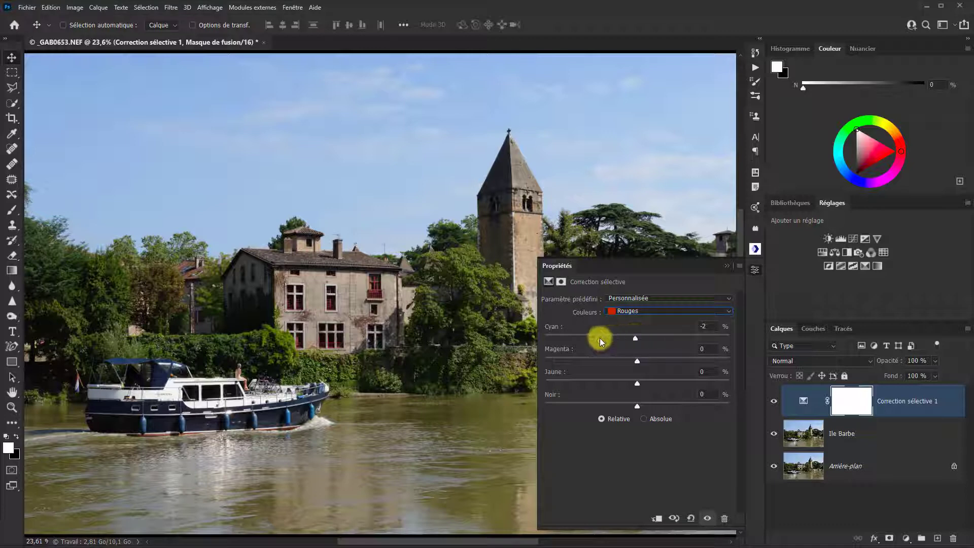
{"action": "left_click", "coordinate": [552, 329]}
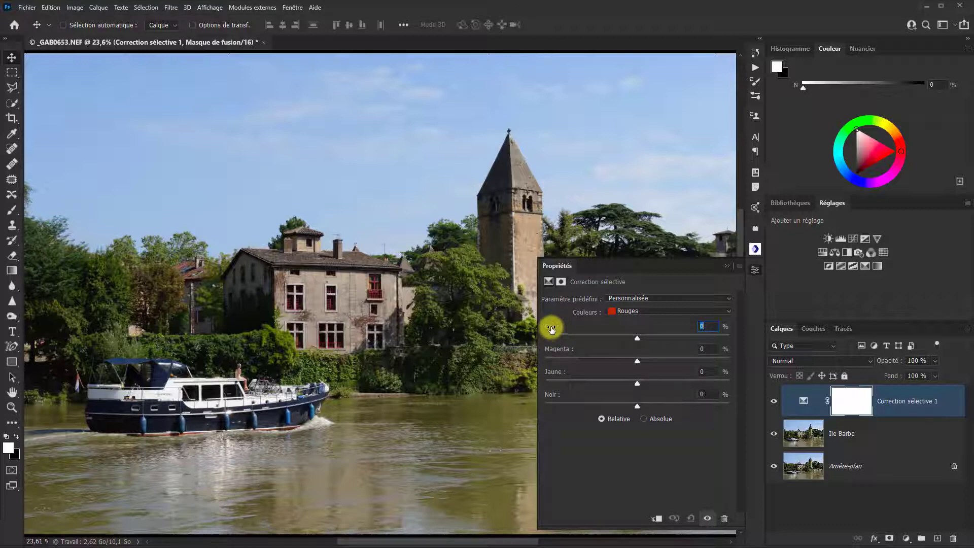
{"action": "mouse_move", "coordinate": [554, 329]}
{"action": "left_mouse_down"}
{"action": "mouse_move", "coordinate": [564, 329]}
{"action": "mouse_move", "coordinate": [539, 330]}
{"action": "mouse_move", "coordinate": [565, 328]}
{"action": "mouse_move", "coordinate": [553, 327]}
{"action": "left_mouse_up"}
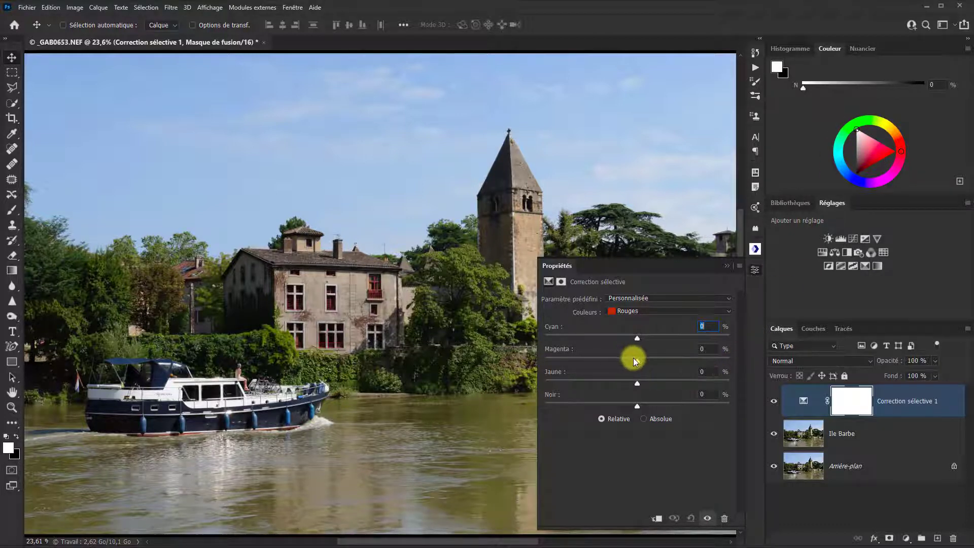
{"action": "mouse_move", "coordinate": [633, 358]}
{"action": "left_mouse_down"}
{"action": "mouse_move", "coordinate": [640, 363]}
{"action": "mouse_move", "coordinate": [587, 359]}
{"action": "mouse_move", "coordinate": [678, 360]}
{"action": "mouse_move", "coordinate": [638, 358]}
{"action": "left_mouse_up"}
{"action": "key", "text": "Tab"}
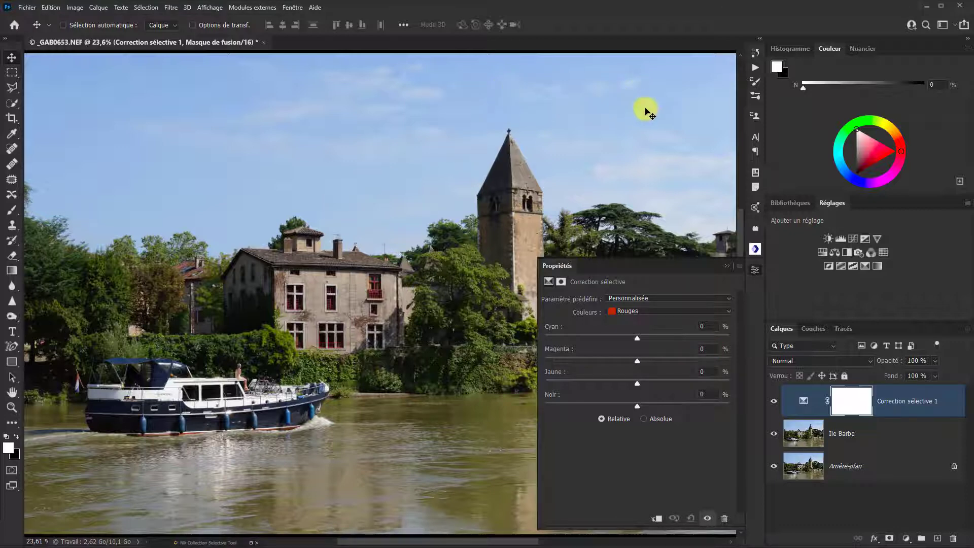
Set Noir to +97 % for the Bleus range and compare the Absolue method before returning to Relative.
{"action": "left_click", "coordinate": [728, 311]}
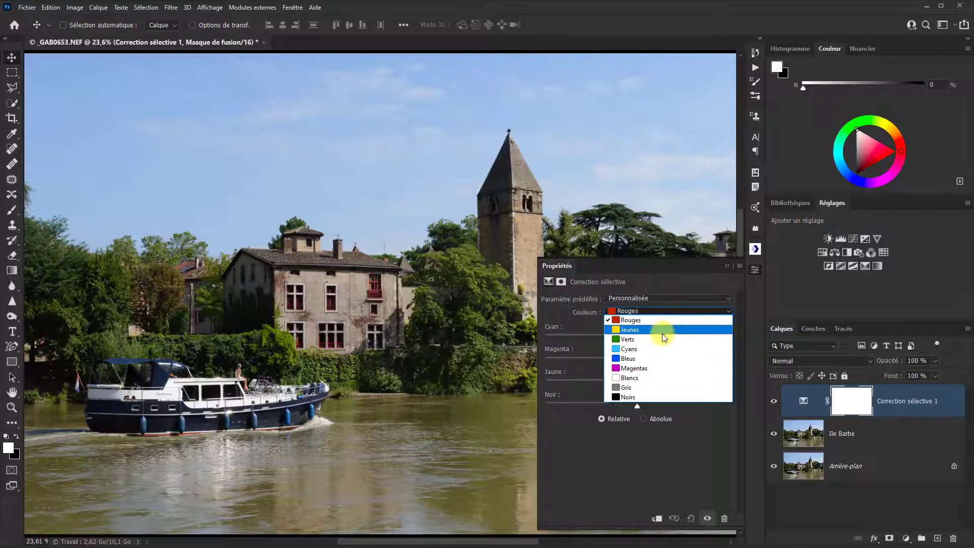
{"action": "left_click", "coordinate": [634, 359]}
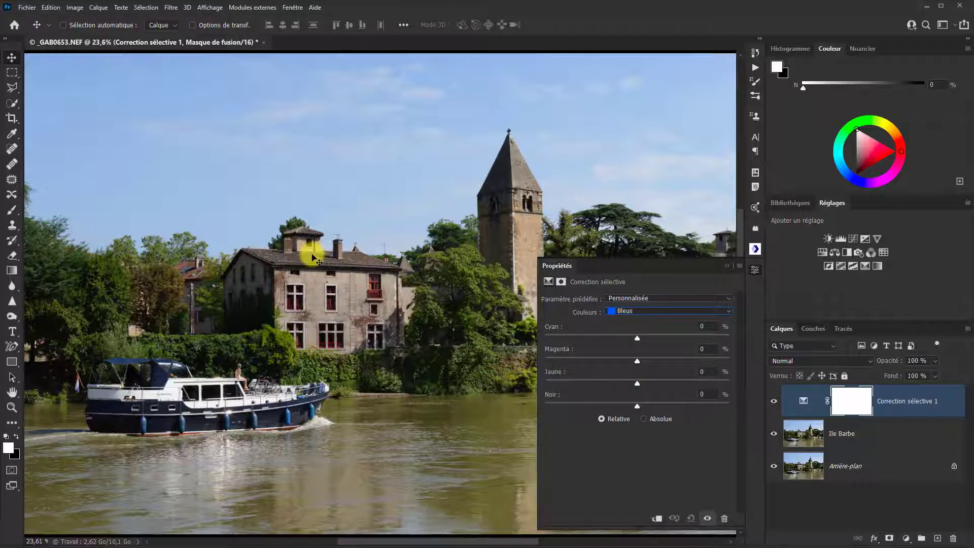
{"action": "left_click_drag", "start_coordinate": [637, 406], "coordinate": [678, 405]}
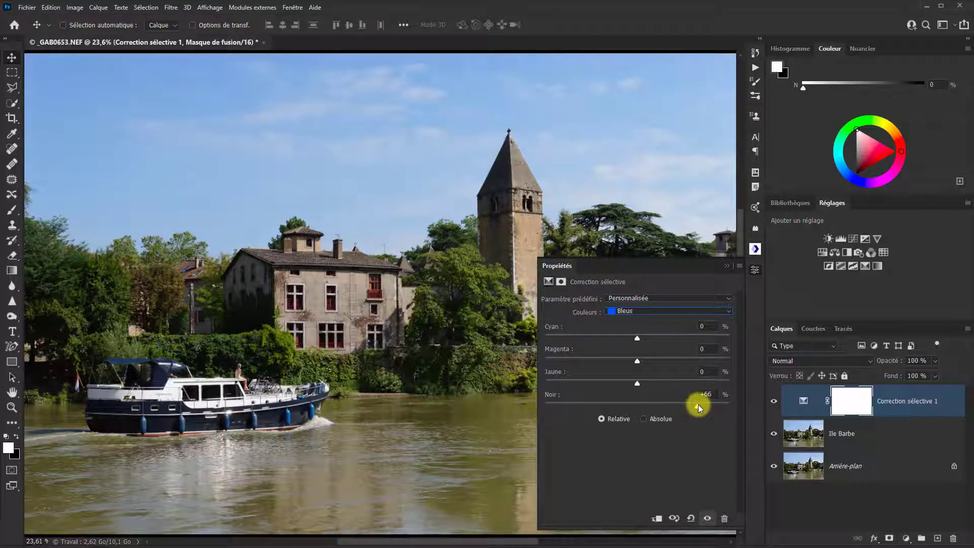
{"action": "left_click_drag", "start_coordinate": [698, 405], "coordinate": [726, 404]}
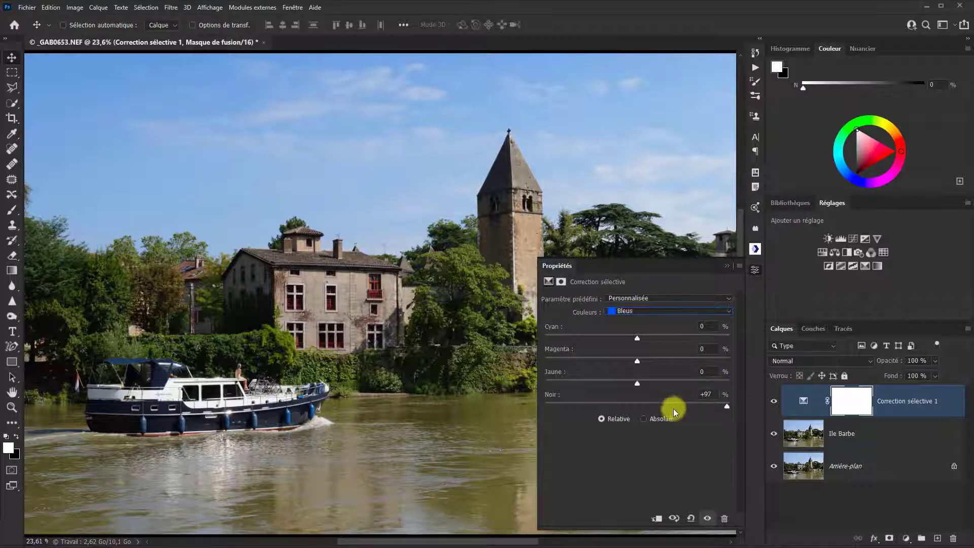
{"action": "left_click", "coordinate": [644, 419]}
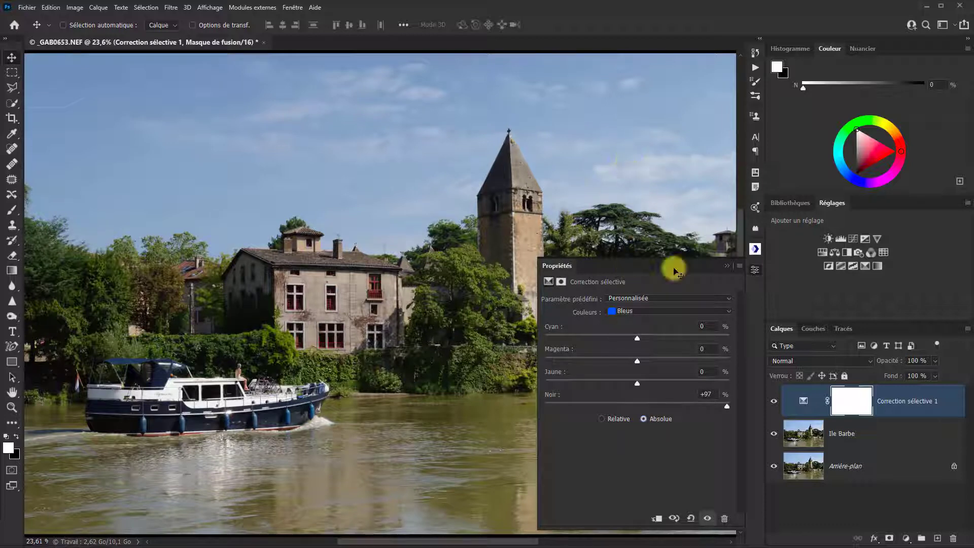
{"action": "left_click", "coordinate": [602, 418]}
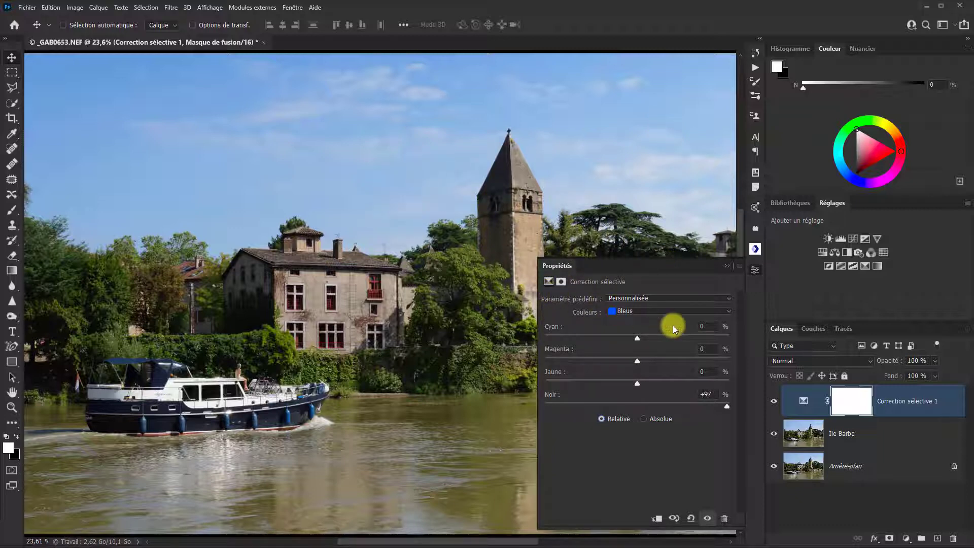
Set Noir to +100 % for the Cyans range, compare the Absolue method and return to Relative.
{"action": "left_click", "coordinate": [729, 311]}
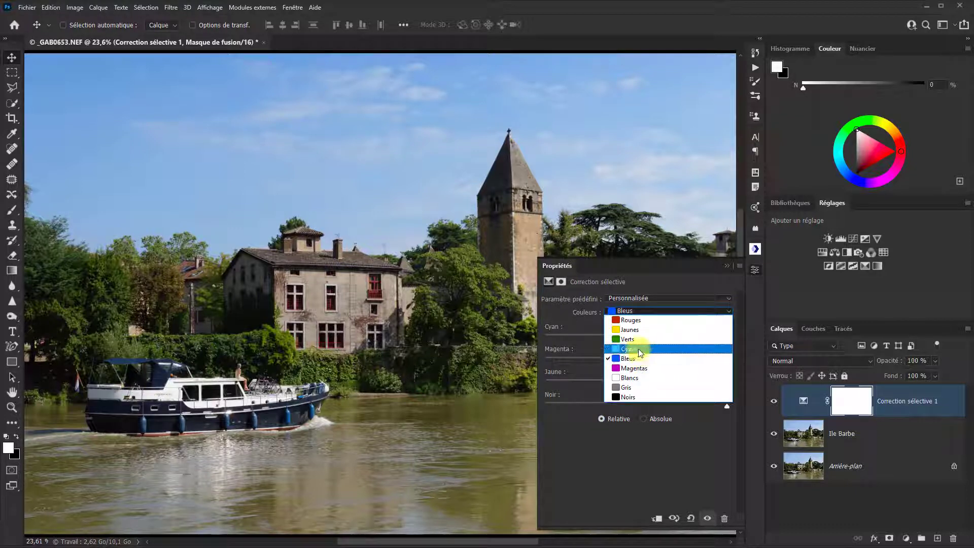
{"action": "left_click", "coordinate": [638, 348]}
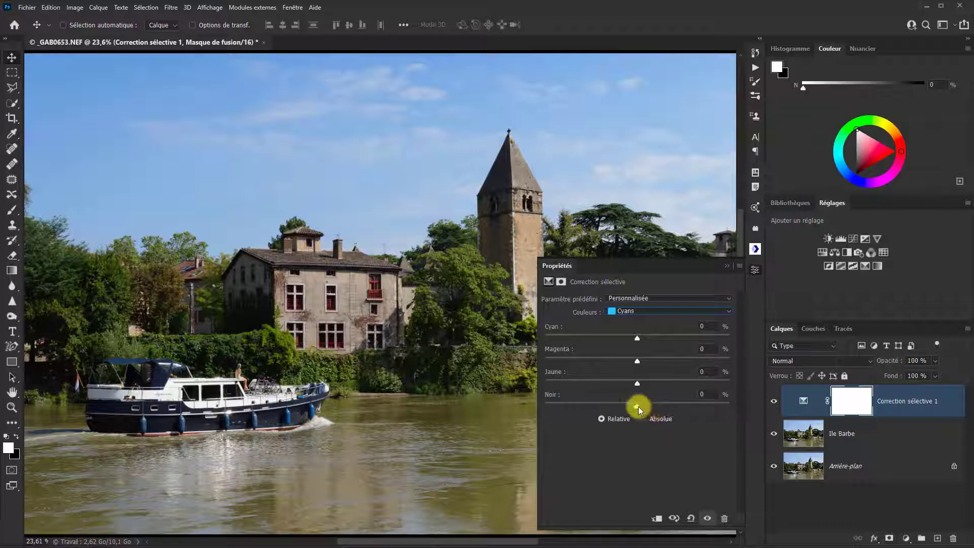
{"action": "left_click_drag", "start_coordinate": [637, 407], "coordinate": [701, 404]}
{"action": "mouse_move", "coordinate": [716, 402]}
{"action": "left_mouse_down"}
{"action": "mouse_move", "coordinate": [688, 406]}
{"action": "mouse_move", "coordinate": [720, 404]}
{"action": "left_mouse_up"}
{"action": "left_click_drag", "start_coordinate": [729, 405], "coordinate": [634, 404]}
{"action": "left_click_drag", "start_coordinate": [729, 405], "coordinate": [730, 405]}
{"action": "left_click", "coordinate": [645, 418]}
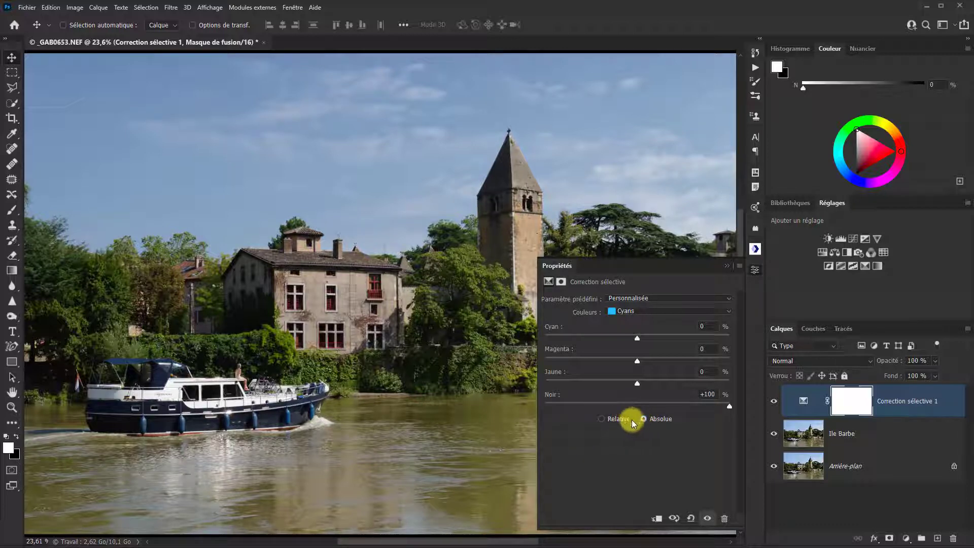
{"action": "left_click", "coordinate": [602, 418]}
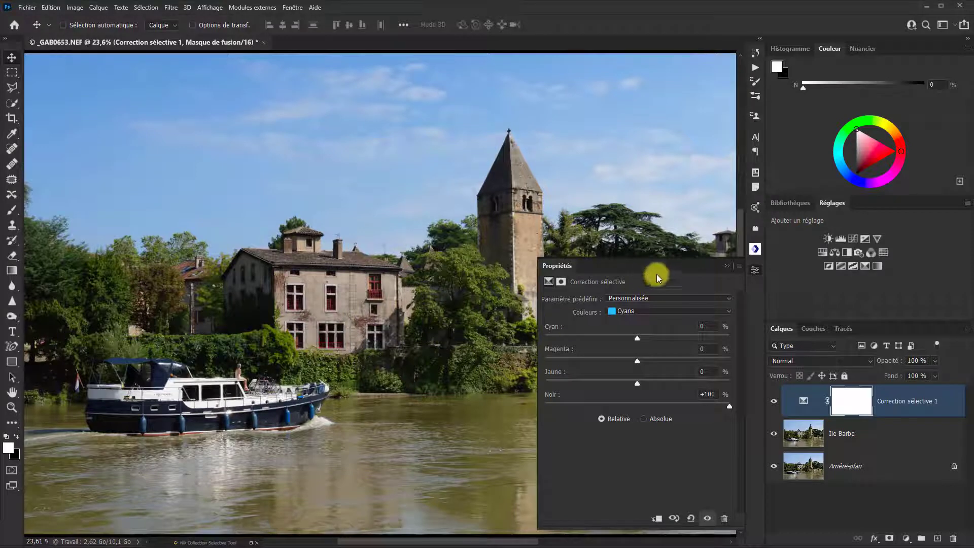
Set Cyan to -54 %, Jaune to +76 % and Noir to -12 % for the Verts range.
{"action": "left_click_drag", "start_coordinate": [656, 267], "coordinate": [746, 270]}
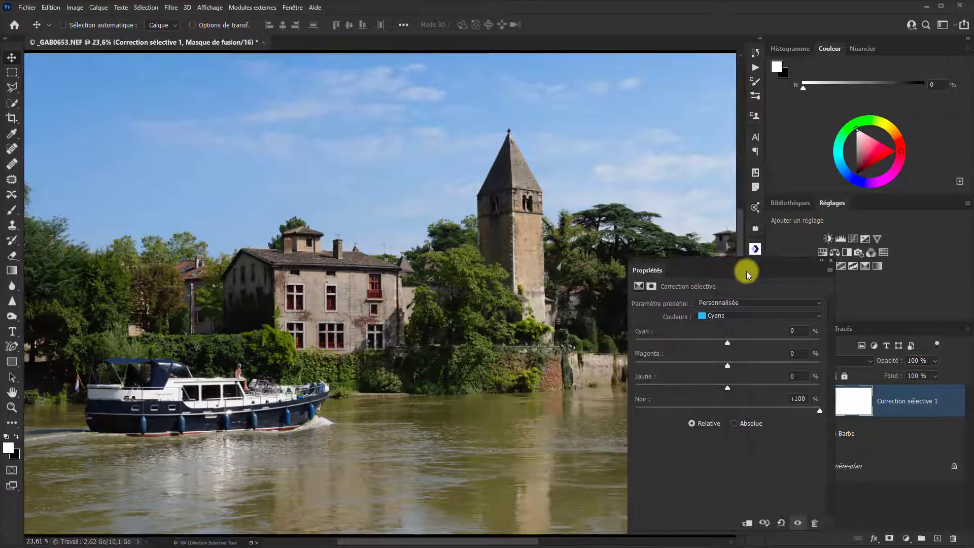
{"action": "left_click", "coordinate": [820, 317]}
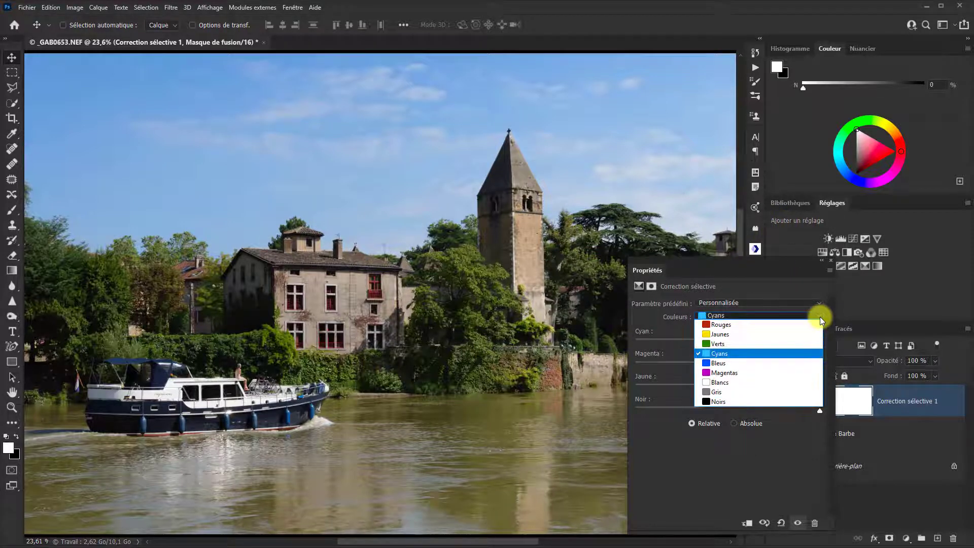
{"action": "left_click", "coordinate": [743, 344]}
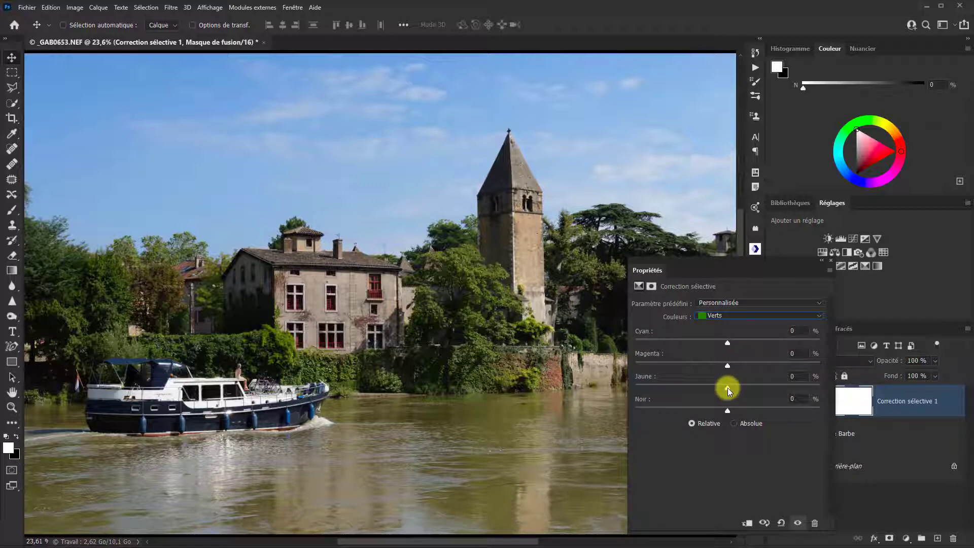
{"action": "left_click_drag", "start_coordinate": [728, 389], "coordinate": [798, 389]}
{"action": "left_click_drag", "start_coordinate": [729, 343], "coordinate": [728, 343]}
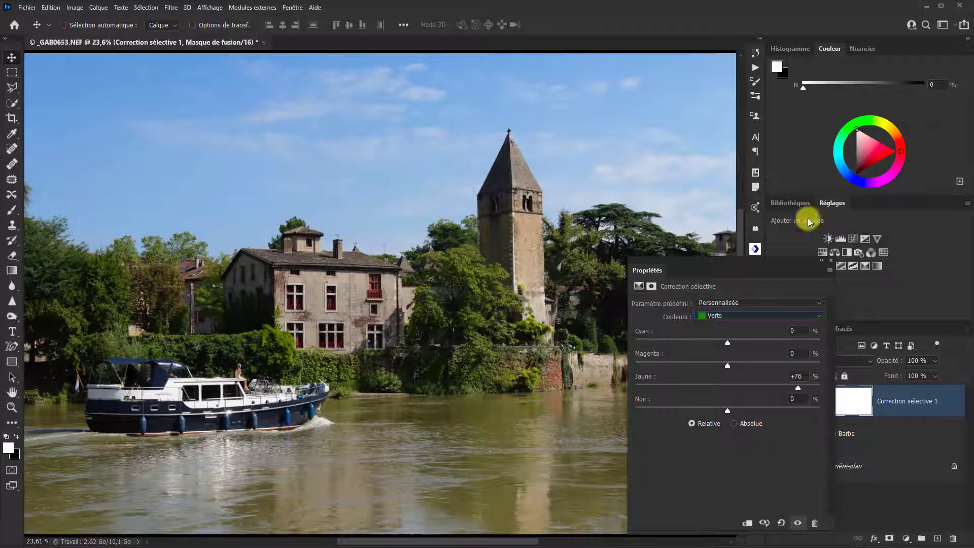
{"action": "left_click_drag", "start_coordinate": [728, 343], "coordinate": [678, 342]}
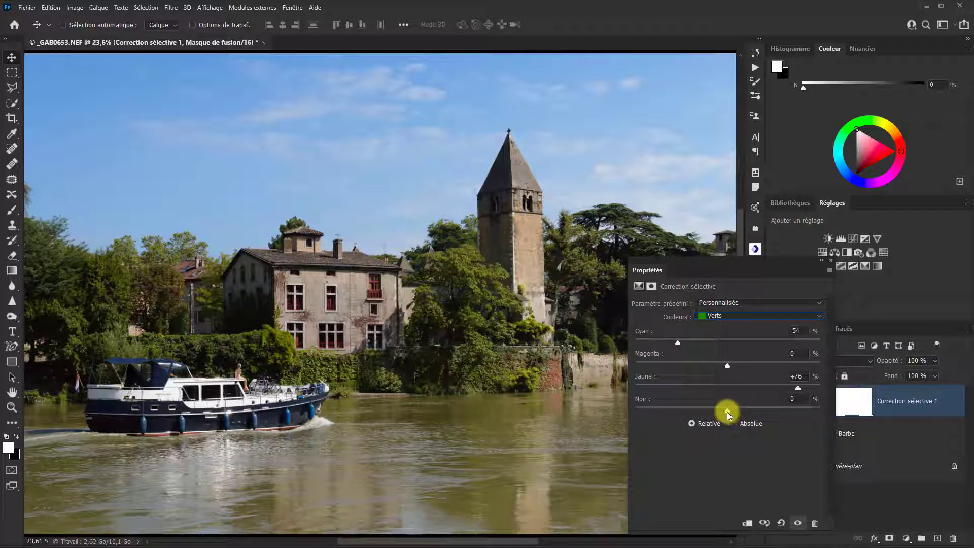
{"action": "mouse_move", "coordinate": [726, 412]}
{"action": "left_mouse_down"}
{"action": "mouse_move", "coordinate": [745, 407]}
{"action": "mouse_move", "coordinate": [716, 407]}
{"action": "left_mouse_up"}
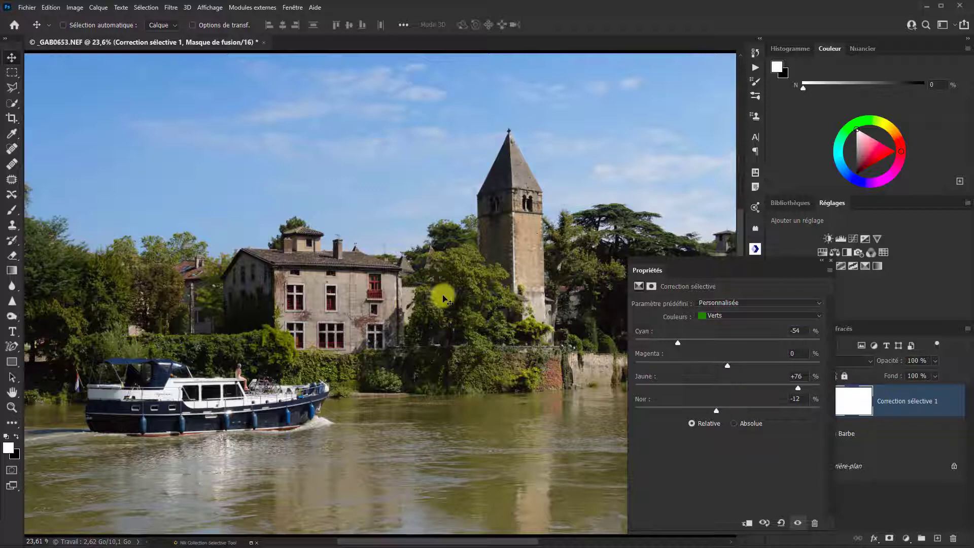
Set Cyan to -58 %, Magenta to +25 % and Jaune to +48 % for the Jaunes range.
{"action": "left_click", "coordinate": [820, 315]}
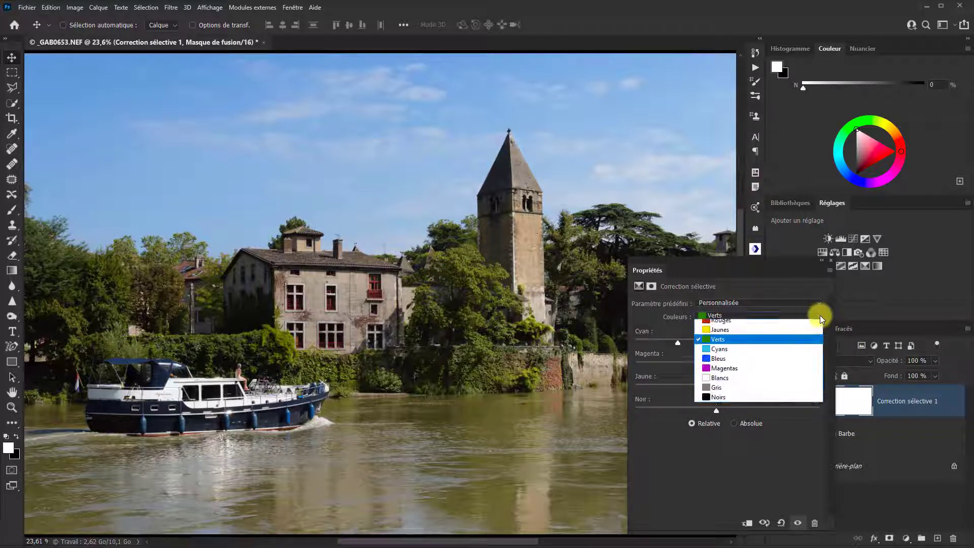
{"action": "left_click", "coordinate": [741, 333]}
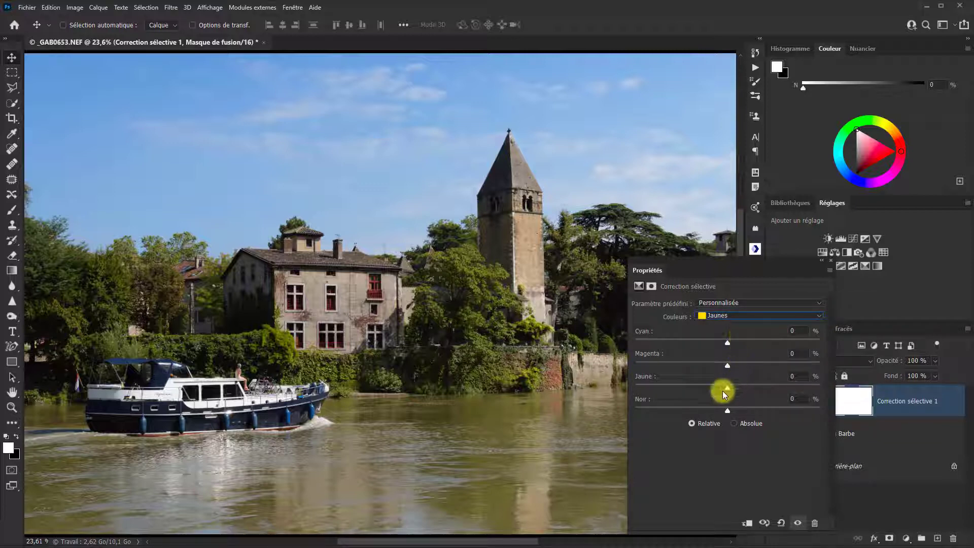
{"action": "left_click_drag", "start_coordinate": [726, 387], "coordinate": [759, 382]}
{"action": "left_click_drag", "start_coordinate": [727, 344], "coordinate": [691, 345]}
{"action": "left_click_drag", "start_coordinate": [685, 348], "coordinate": [676, 348]}
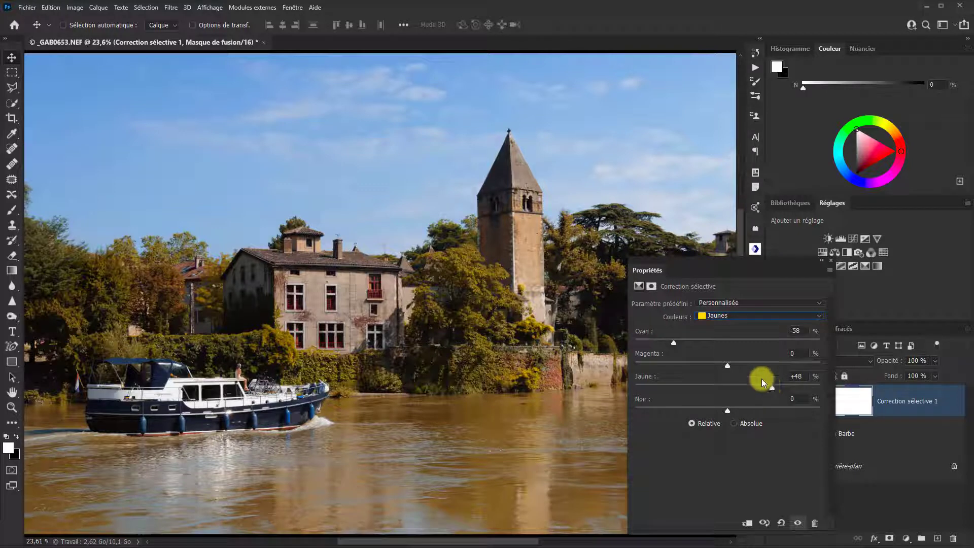
{"action": "left_click_drag", "start_coordinate": [729, 364], "coordinate": [738, 363]}
{"action": "left_click_drag", "start_coordinate": [741, 364], "coordinate": [750, 365]}
Compare the photo with its previous state and set Noir to -28 % for the Jaunes range.
{"action": "left_click", "coordinate": [765, 523]}
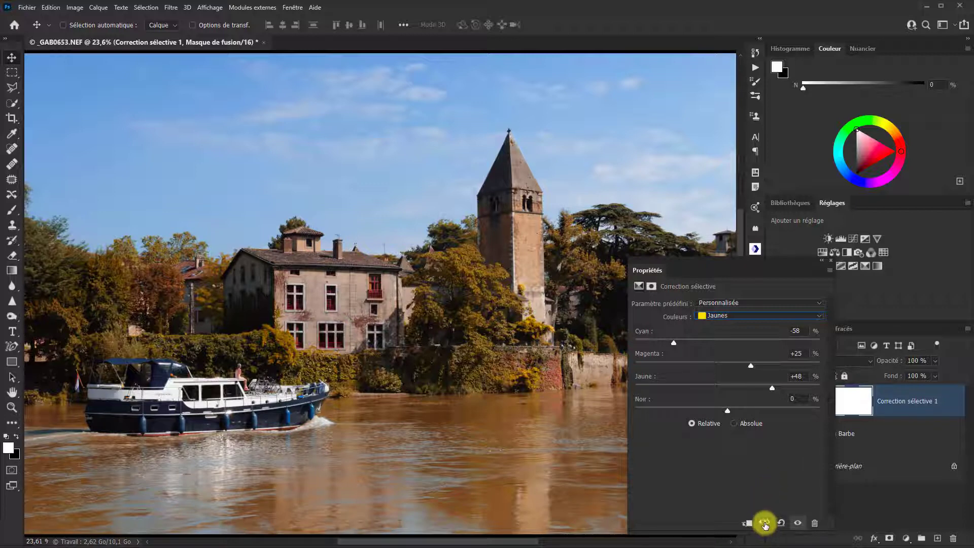
{"action": "left_click", "coordinate": [765, 523]}
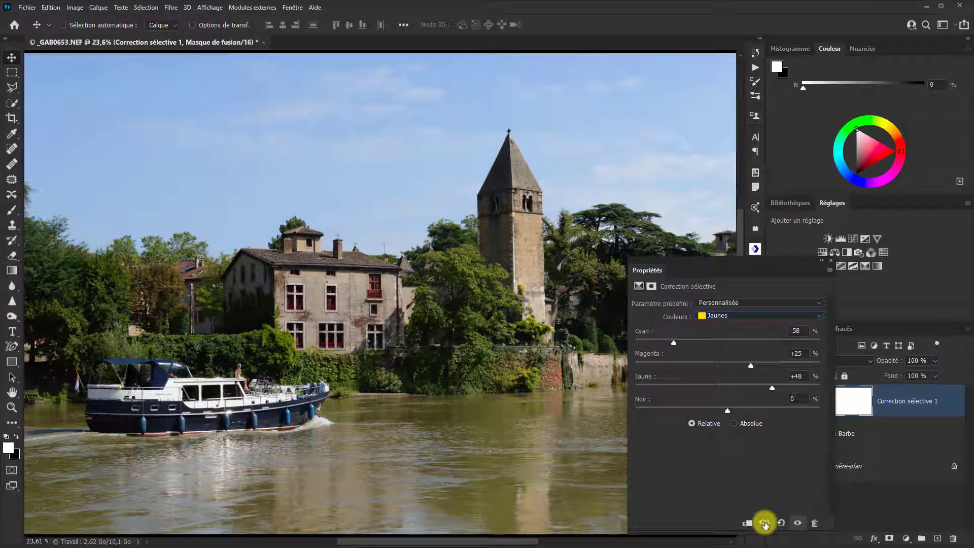
{"action": "left_click", "coordinate": [765, 523]}
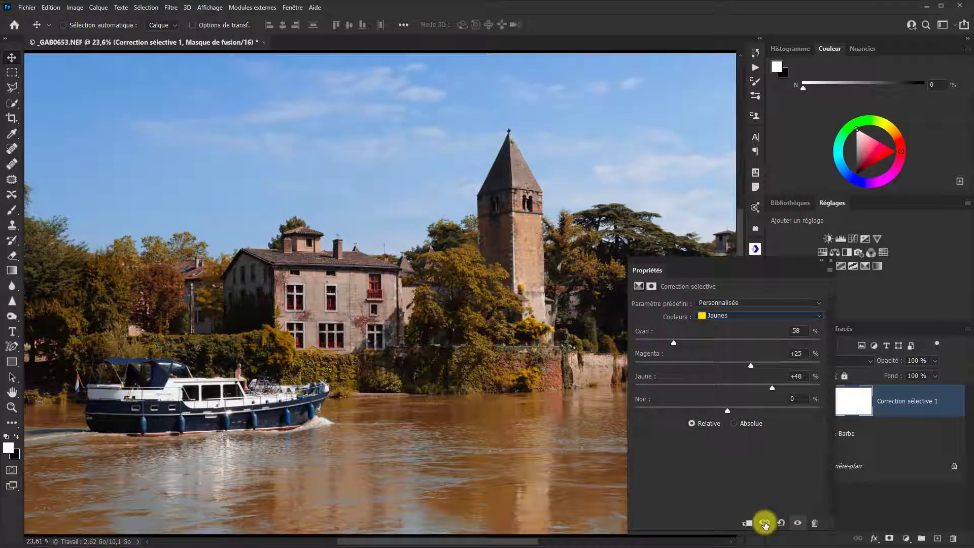
{"action": "left_click", "coordinate": [765, 523]}
{"action": "left_click", "coordinate": [764, 523]}
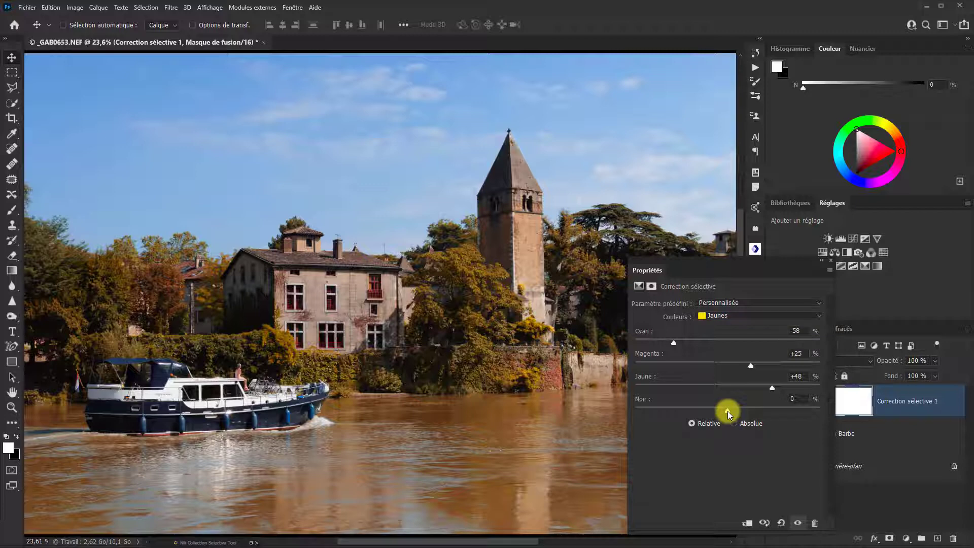
{"action": "left_click_drag", "start_coordinate": [727, 409], "coordinate": [705, 410]}
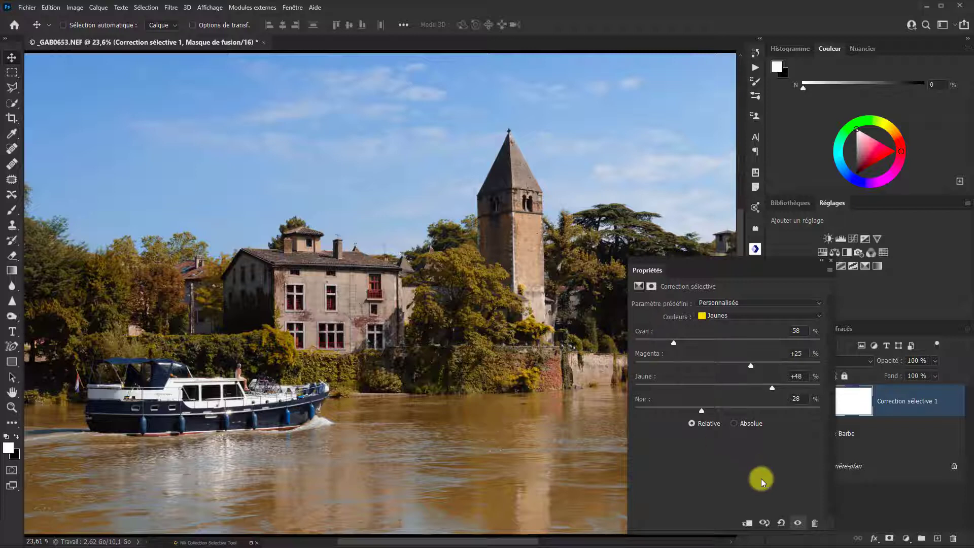
Compare the photo without and with the Correction sélective 1 layer, leaving the layer visible.
{"action": "left_click", "coordinate": [799, 417]}
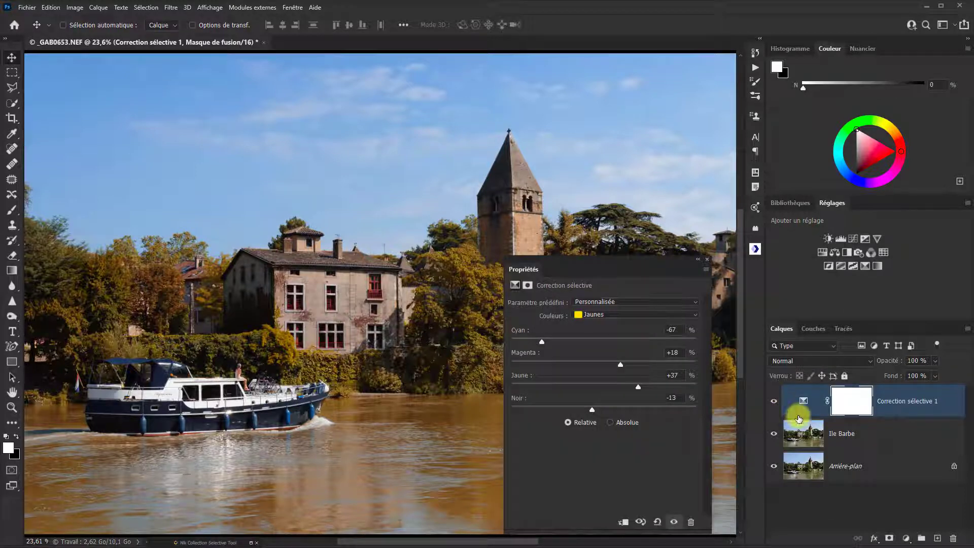
{"action": "left_click", "coordinate": [774, 404]}
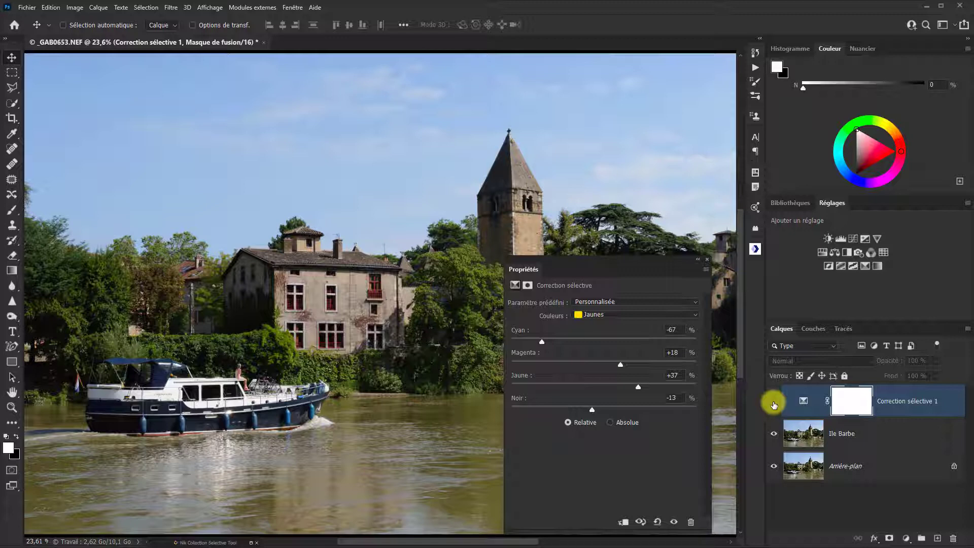
{"action": "left_click", "coordinate": [773, 405]}
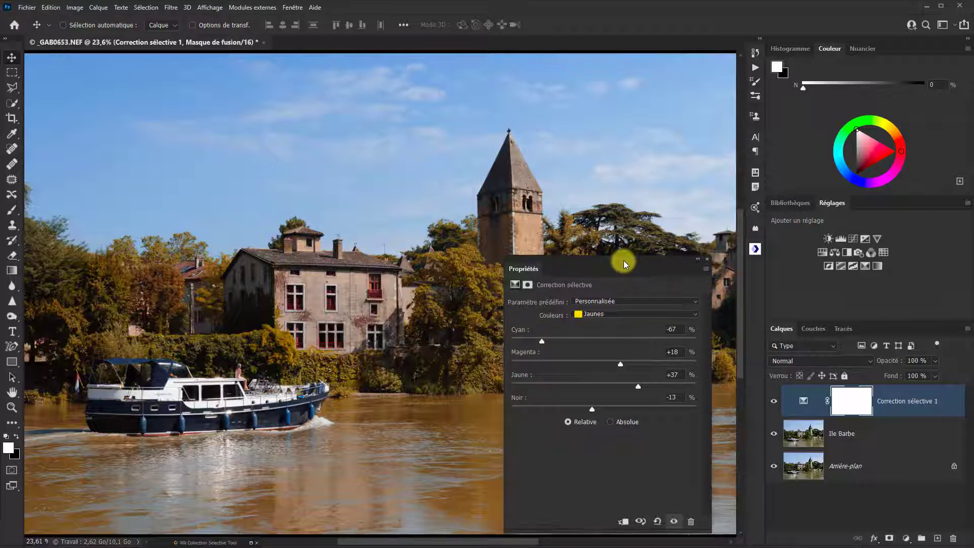
Set Cyan to -7 %, Magenta to +13 %, Jaune to +7 % and Noir to -4 % for the Gris range.
{"action": "left_click_drag", "start_coordinate": [623, 261], "coordinate": [830, 259]}
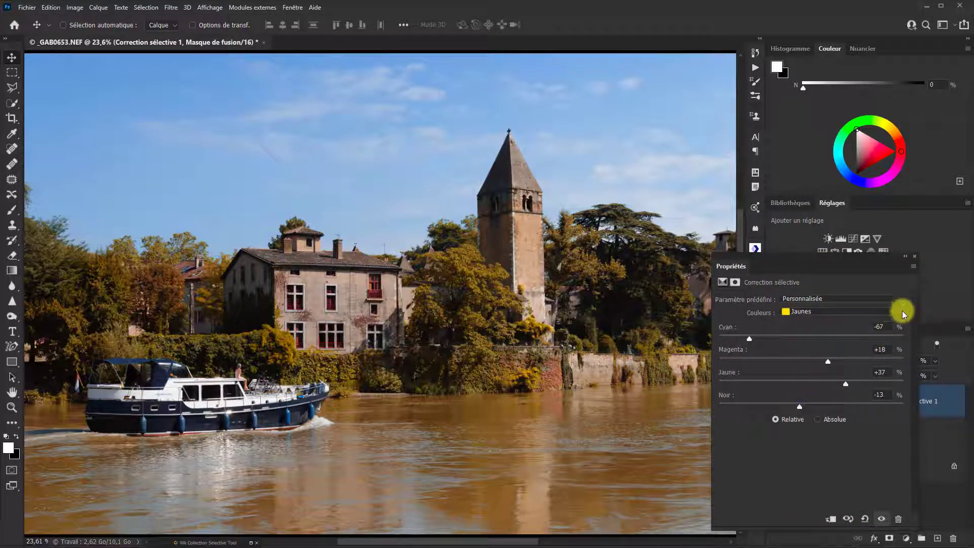
{"action": "left_click", "coordinate": [904, 312]}
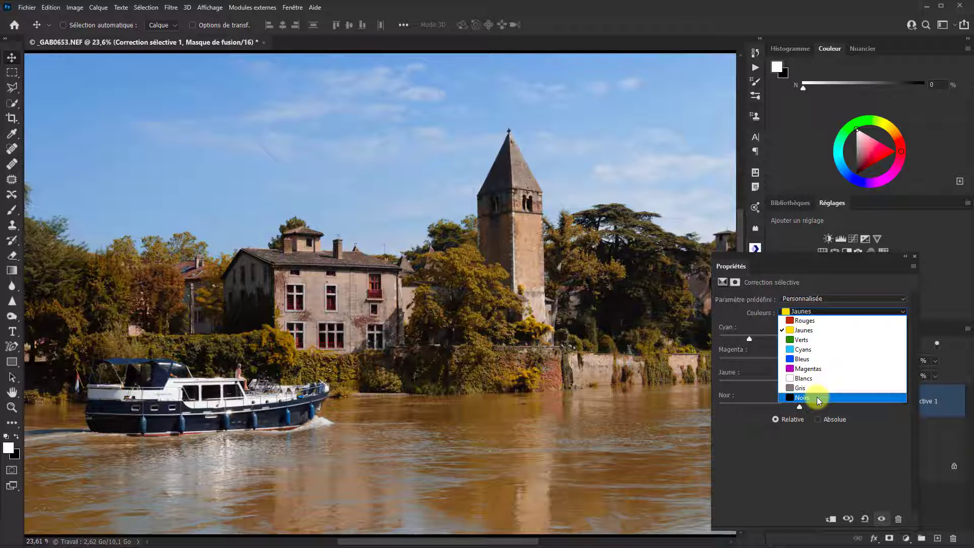
{"action": "left_click", "coordinate": [794, 388]}
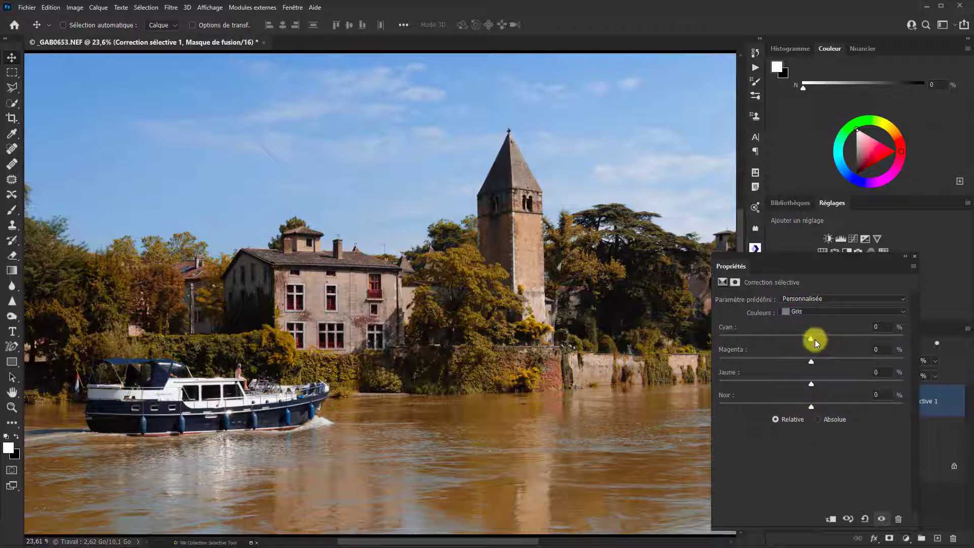
{"action": "mouse_move", "coordinate": [815, 340]}
{"action": "left_mouse_down"}
{"action": "mouse_move", "coordinate": [803, 338]}
{"action": "mouse_move", "coordinate": [834, 332]}
{"action": "mouse_move", "coordinate": [808, 334]}
{"action": "left_mouse_up"}
{"action": "left_click_drag", "start_coordinate": [804, 333], "coordinate": [806, 335]}
{"action": "left_click_drag", "start_coordinate": [811, 385], "coordinate": [816, 382]}
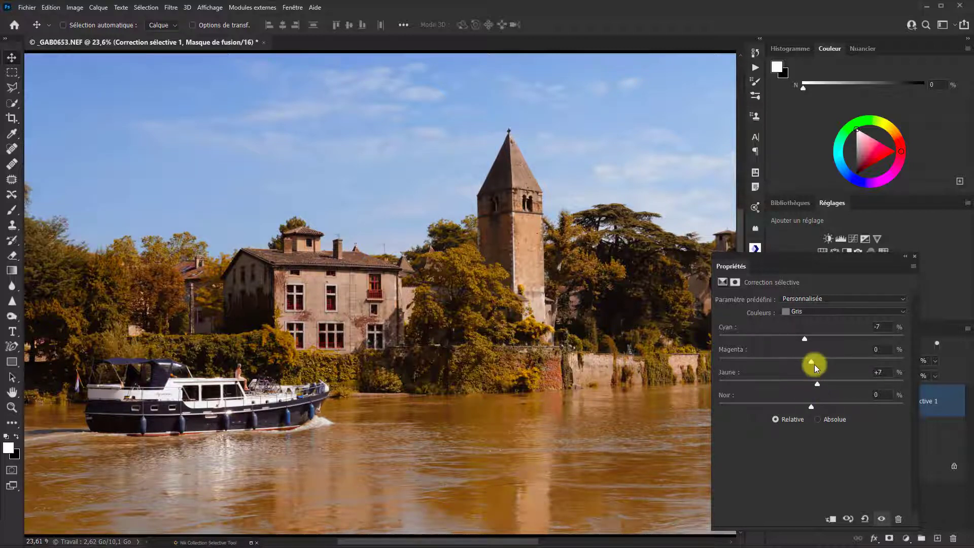
{"action": "left_click_drag", "start_coordinate": [811, 361], "coordinate": [821, 358]}
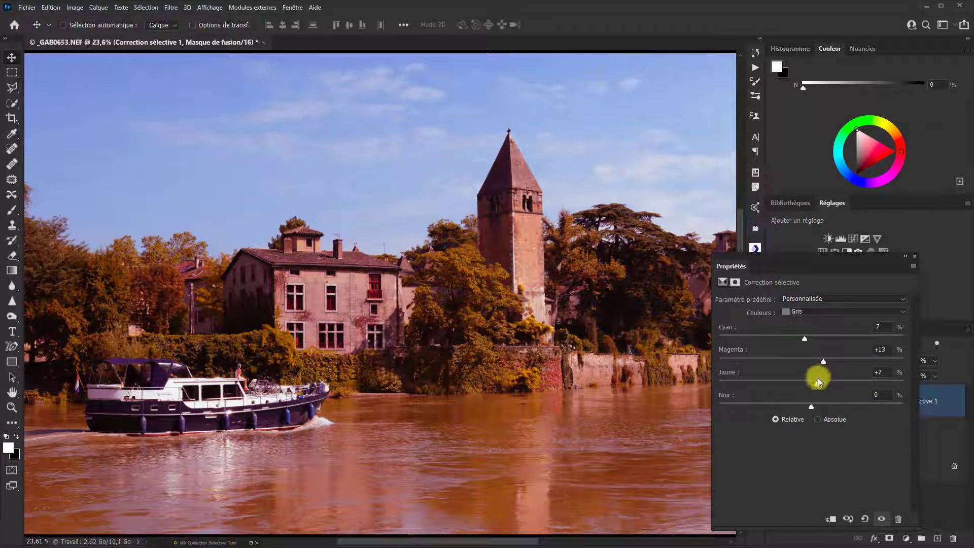
{"action": "mouse_move", "coordinate": [812, 407]}
{"action": "left_mouse_down"}
{"action": "mouse_move", "coordinate": [821, 403]}
{"action": "mouse_move", "coordinate": [808, 404]}
{"action": "left_mouse_up"}
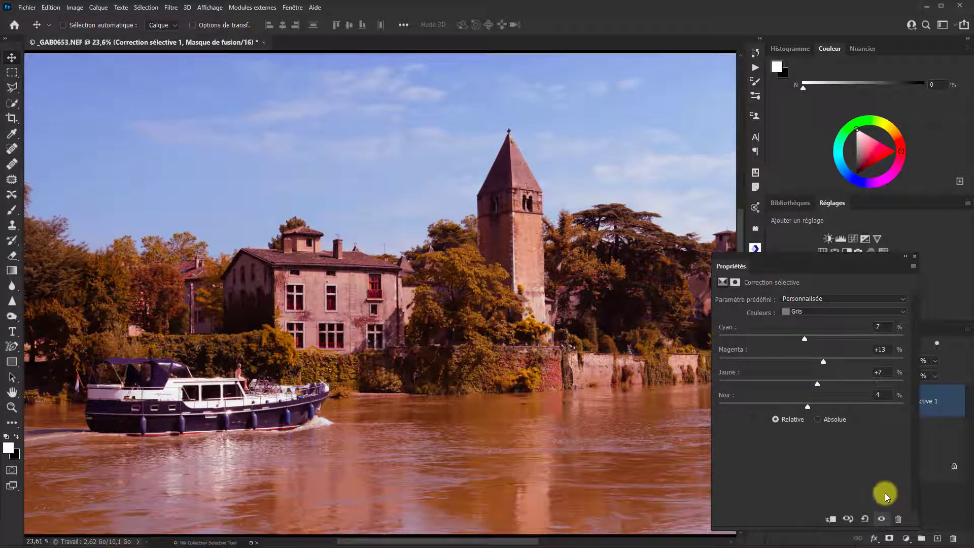
Set Cyan to -5 %, Magenta to +2 %, Jaune to -1 % and Noir to +6 % for the Noirs range.
{"action": "left_click", "coordinate": [901, 308]}
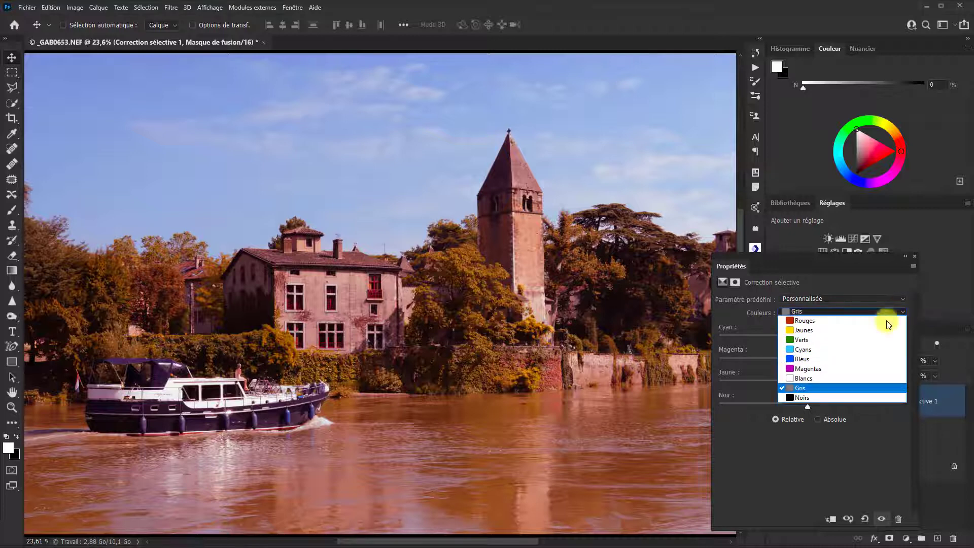
{"action": "left_click", "coordinate": [819, 397]}
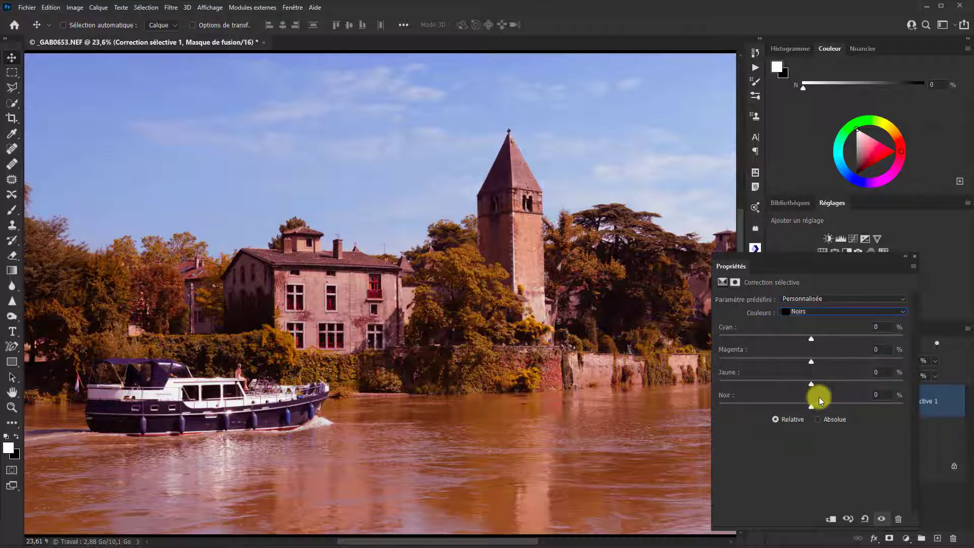
{"action": "left_click_drag", "start_coordinate": [813, 411], "coordinate": [818, 407]}
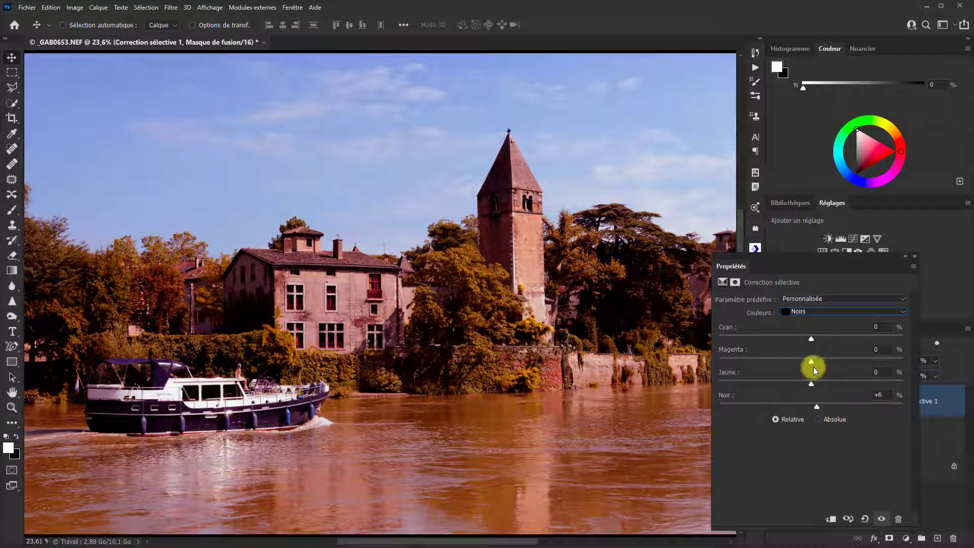
{"action": "left_click_drag", "start_coordinate": [813, 339], "coordinate": [805, 339]}
{"action": "left_click_drag", "start_coordinate": [811, 362], "coordinate": [812, 362]}
{"action": "left_click_drag", "start_coordinate": [812, 384], "coordinate": [814, 384]}
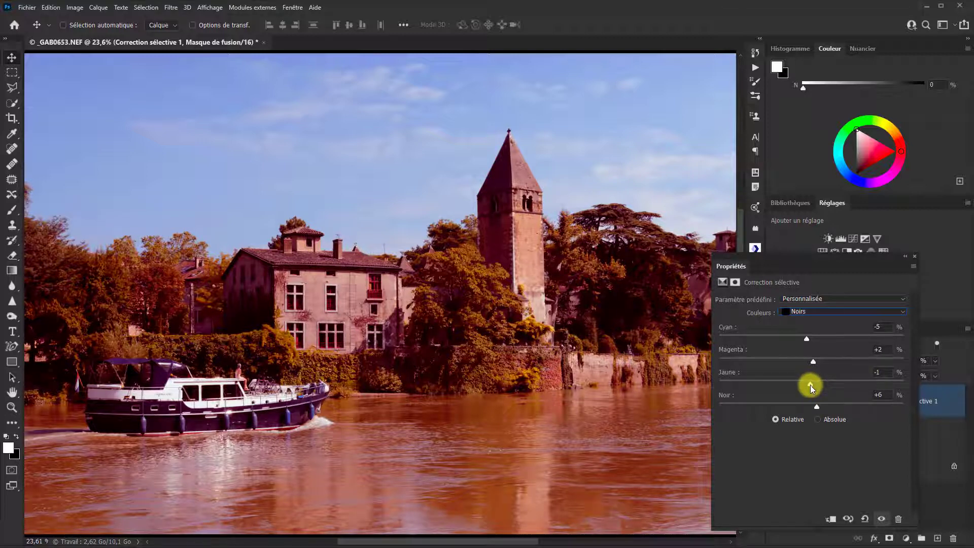
Lighten the Blancs range by setting its Noir to -17 %.
{"action": "left_click", "coordinate": [900, 311]}
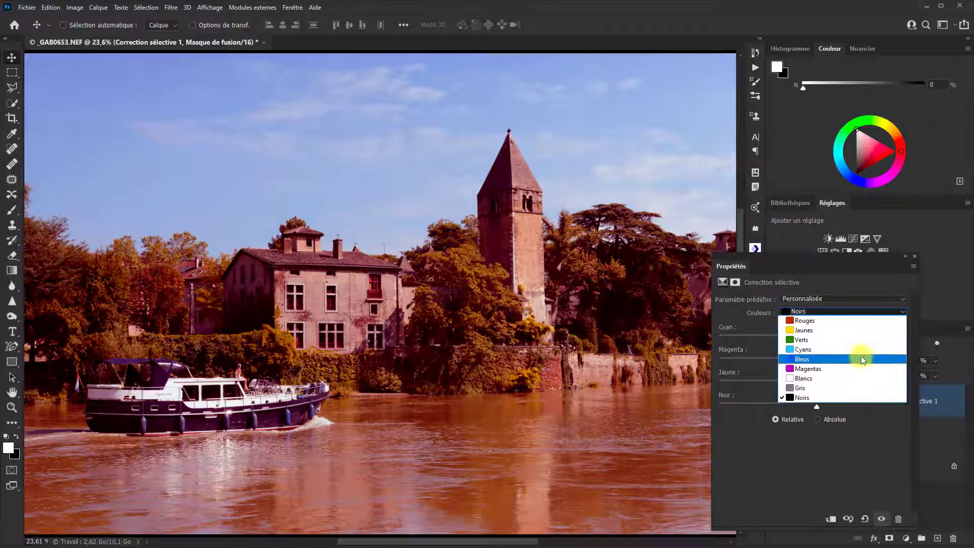
{"action": "left_click", "coordinate": [831, 378]}
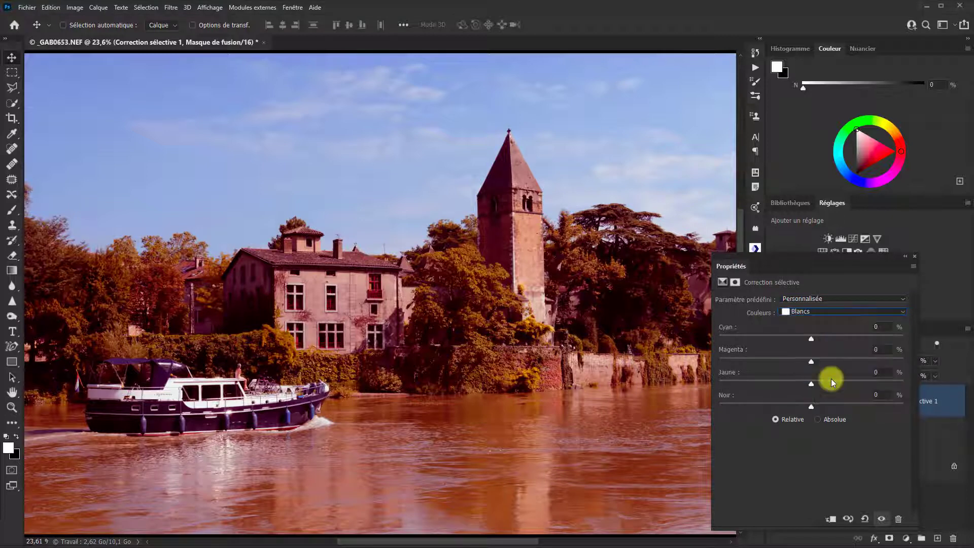
{"action": "left_click_drag", "start_coordinate": [813, 407], "coordinate": [798, 407]}
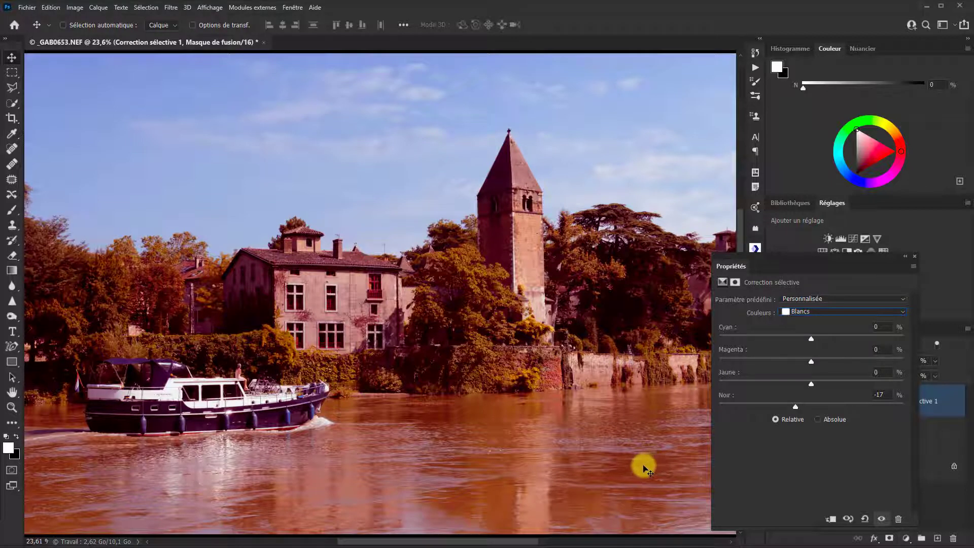
Readjust the Gris range to Magenta -8 %, Jaune +1 % and Noir -25 %, and move the adjustment's settings window over the photo.
{"action": "left_click", "coordinate": [900, 312]}
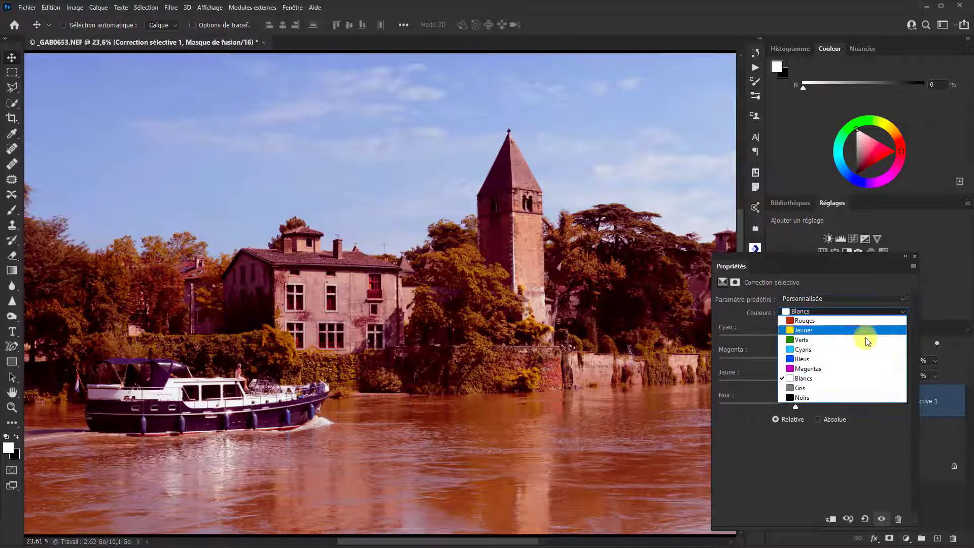
{"action": "left_click", "coordinate": [822, 389]}
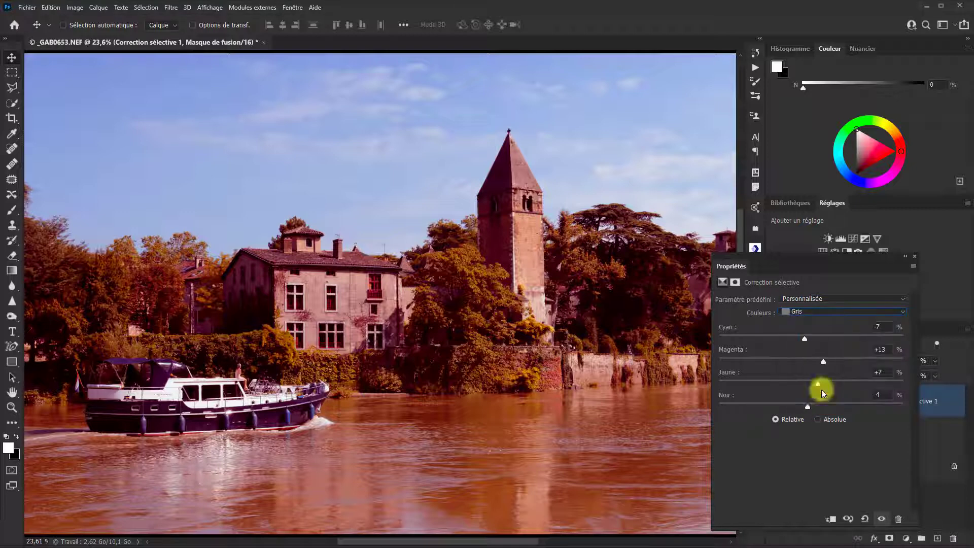
{"action": "left_click_drag", "start_coordinate": [813, 405], "coordinate": [788, 406]}
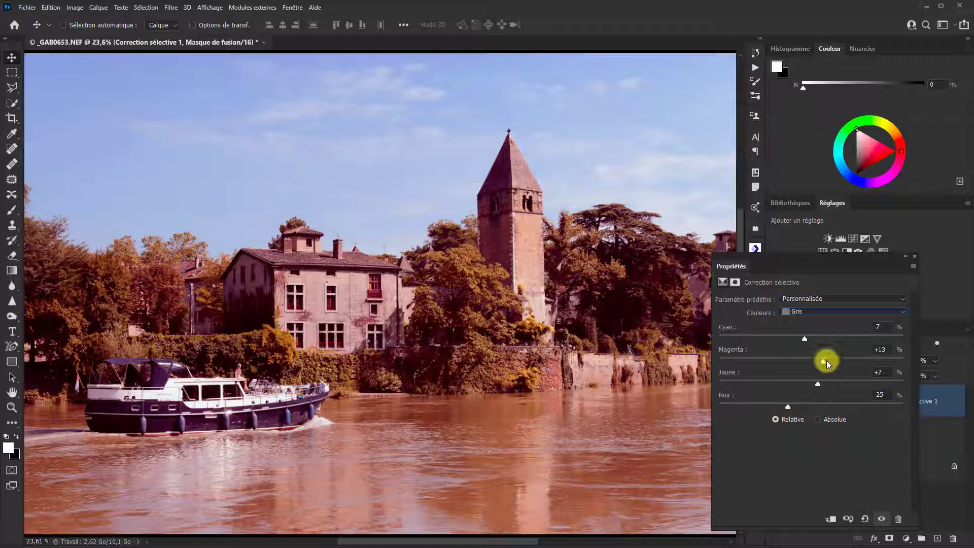
{"action": "left_click_drag", "start_coordinate": [824, 361], "coordinate": [811, 390]}
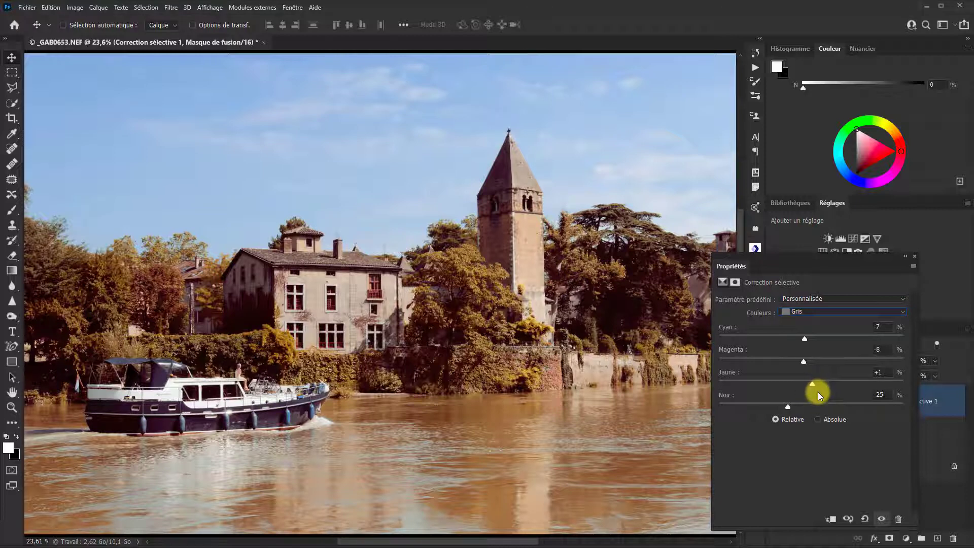
{"action": "left_click_drag", "start_coordinate": [870, 257], "coordinate": [681, 230]}
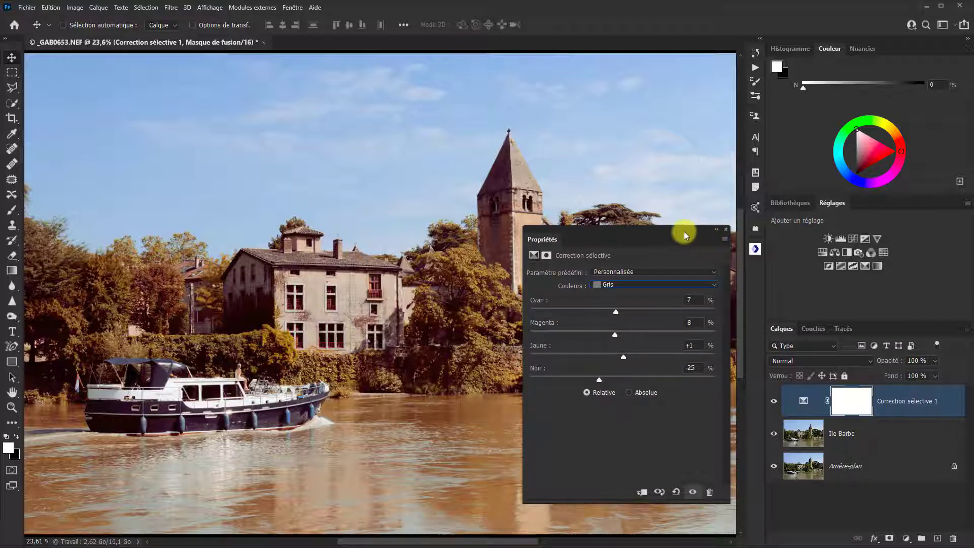
Put away the adjustment's settings window and toggle the Correction sélective 1 layer's visibility to compare the photo before and after.
{"action": "left_click_drag", "start_coordinate": [684, 231], "coordinate": [765, 270]}
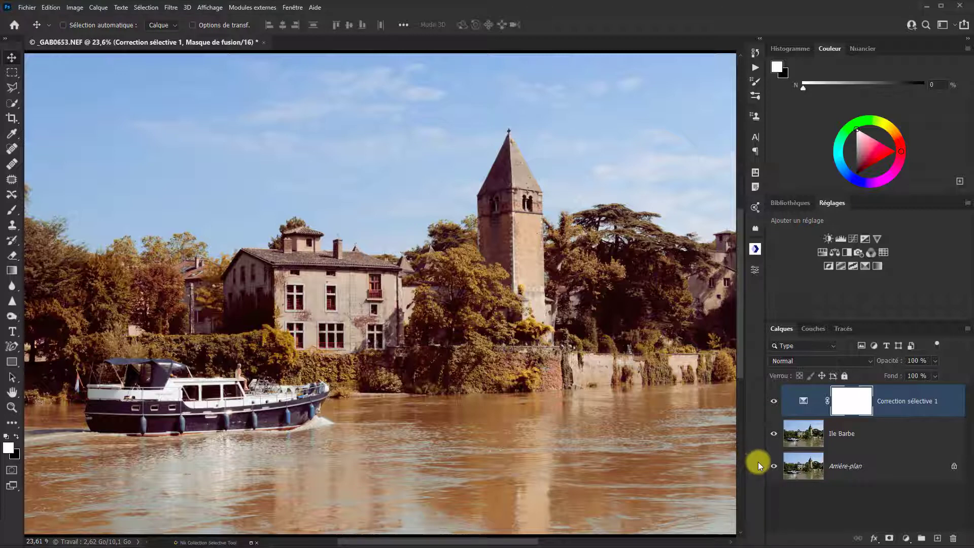
{"action": "left_click", "coordinate": [773, 401]}
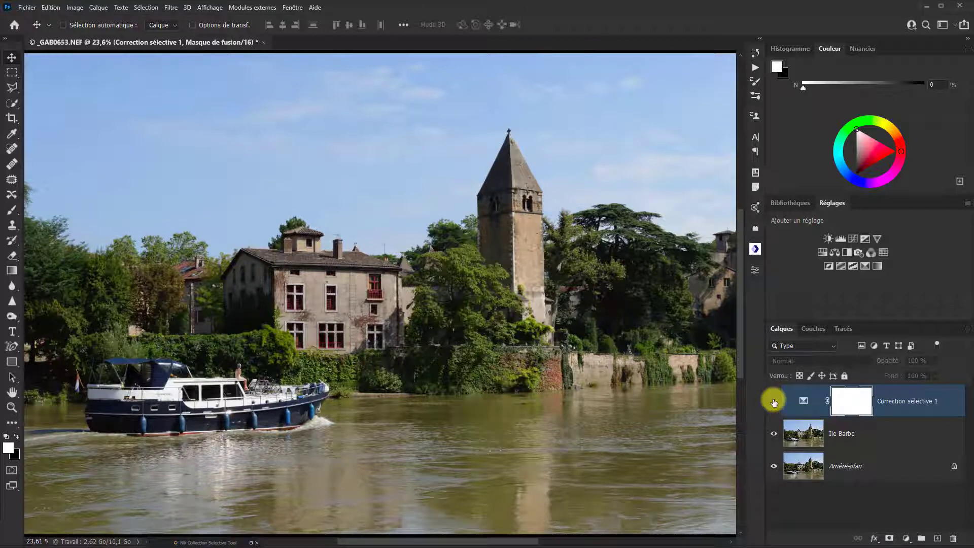
{"action": "left_click", "coordinate": [774, 403]}
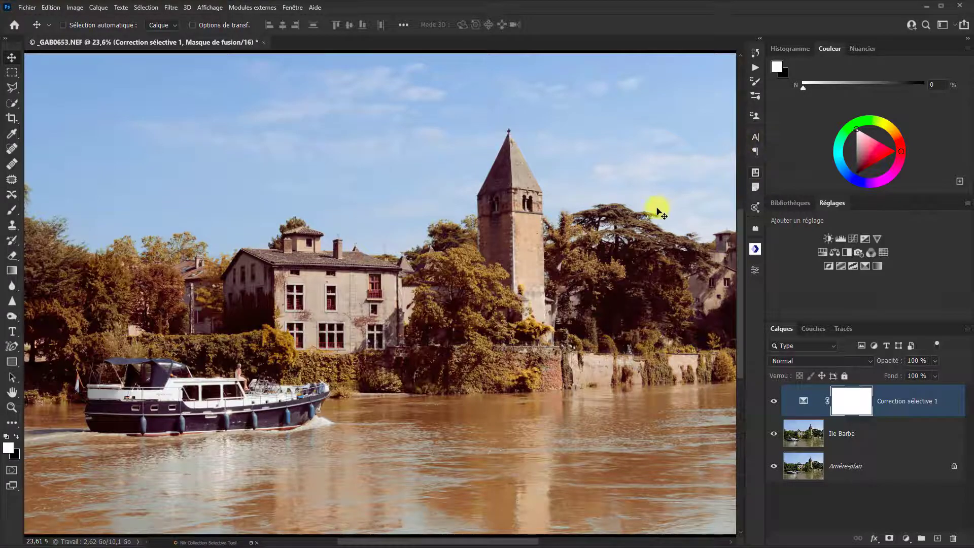
Examine up close how the colour correction renders the tower, the cedar's branches and their edges against the sky.
{"action": "scroll", "coordinate": [600, 250], "scroll_direction": "down", "scroll_amount": 1}
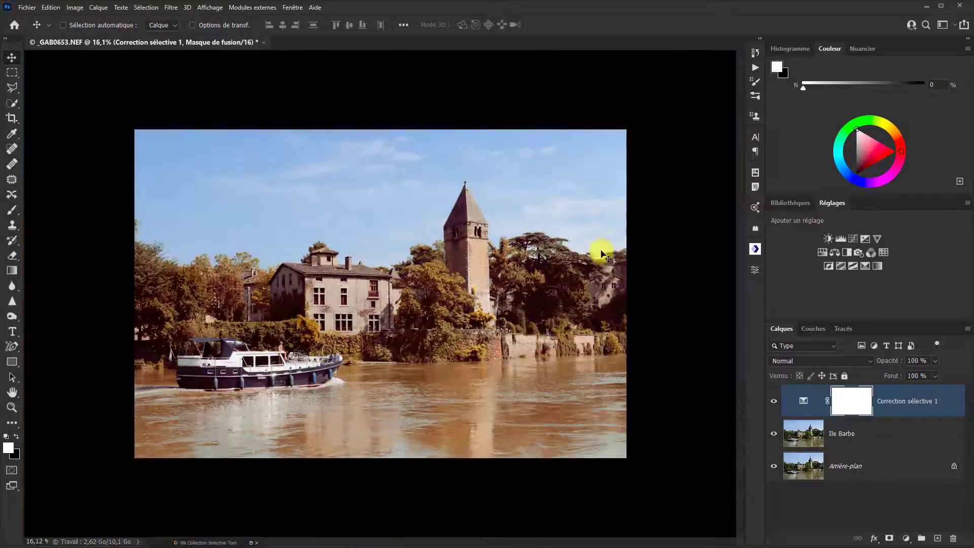
{"action": "scroll", "coordinate": [583, 239], "scroll_direction": "up", "scroll_amount": 4}
{"action": "scroll", "coordinate": [585, 243], "scroll_direction": "up", "scroll_amount": 3}
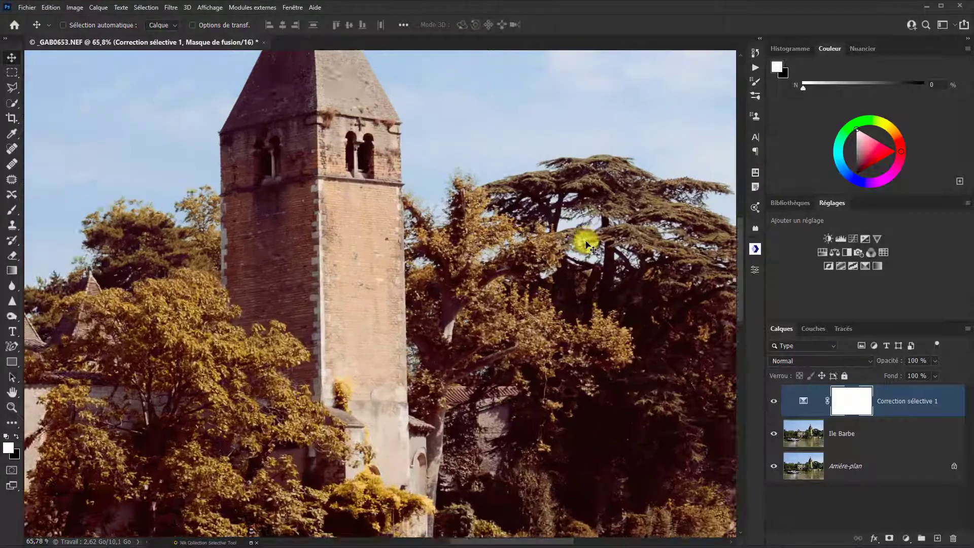
{"action": "left_click_drag", "start_coordinate": [578, 257], "coordinate": [413, 495]}
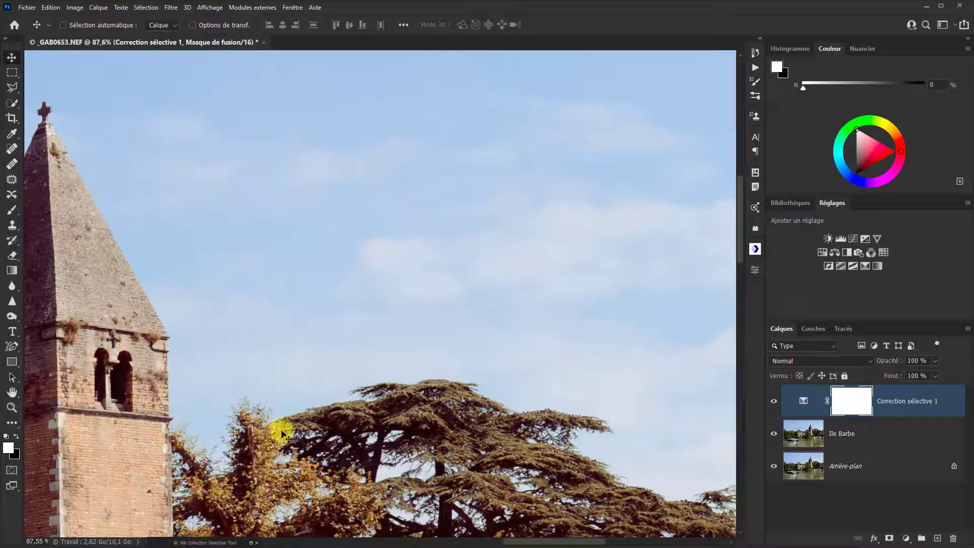
{"action": "scroll", "coordinate": [354, 445], "scroll_direction": "up", "scroll_amount": 3}
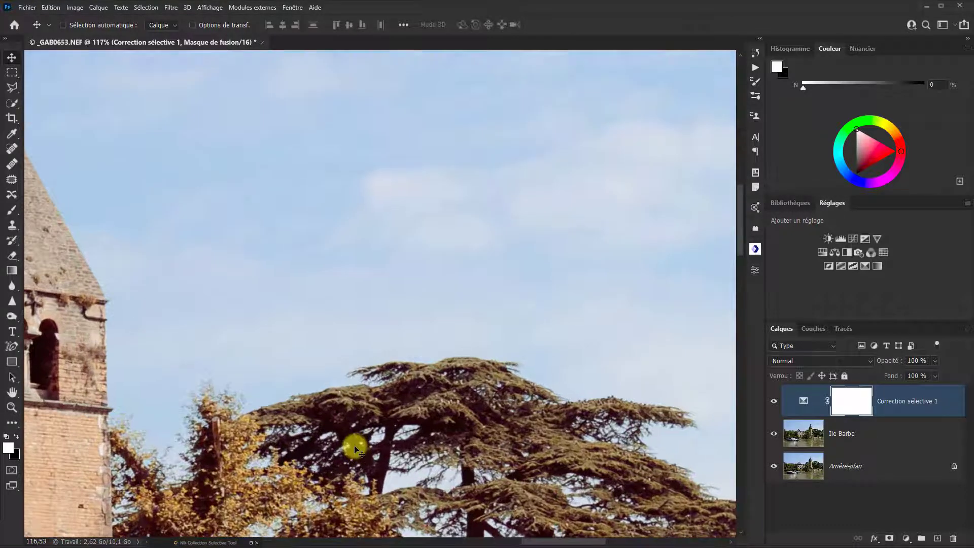
{"action": "scroll", "coordinate": [354, 442], "scroll_direction": "down", "scroll_amount": 1}
{"action": "scroll", "coordinate": [355, 428], "scroll_direction": "down", "scroll_amount": 1}
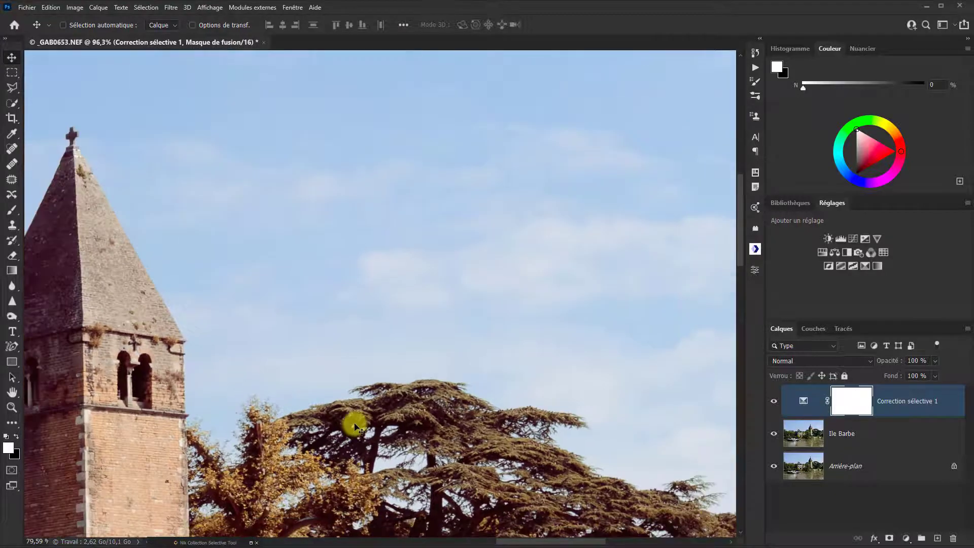
{"action": "scroll", "coordinate": [356, 428], "scroll_direction": "down", "scroll_amount": 10}
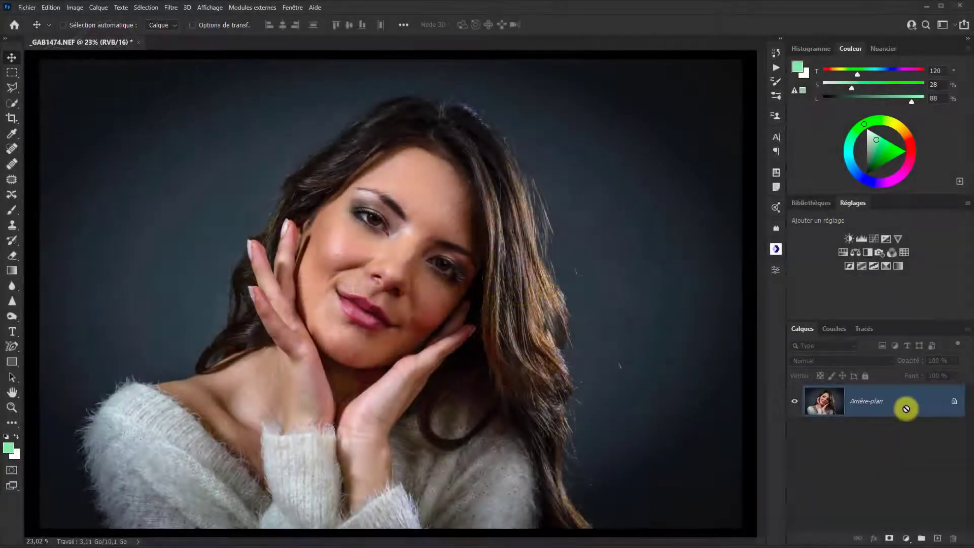
Duplicate the portrait's Arrière-plan layer and rename the copy with the model's first name.
{"action": "key", "text": "ctrl+j"}
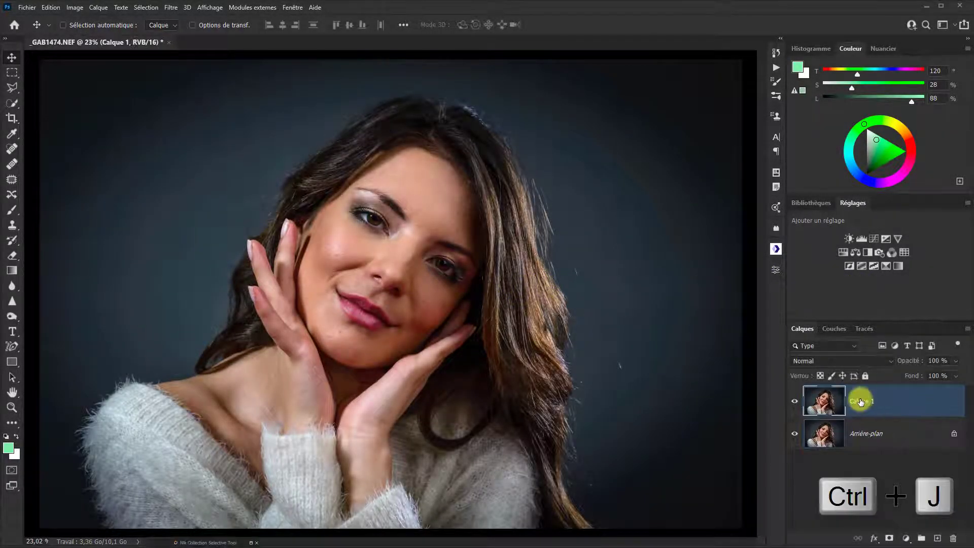
{"action": "double_click", "coordinate": [860, 401]}
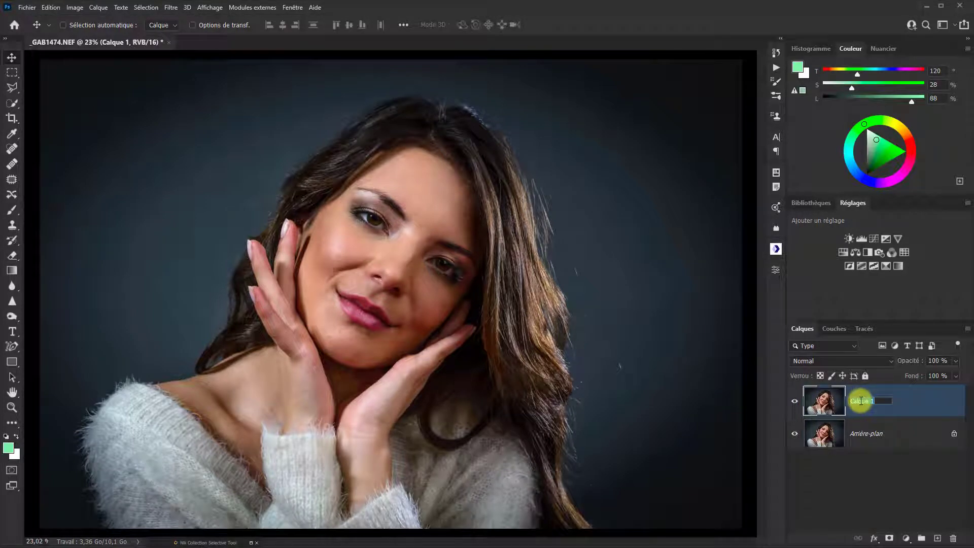
{"action": "type", "text": "Laura"}
{"action": "key", "text": "Return"}
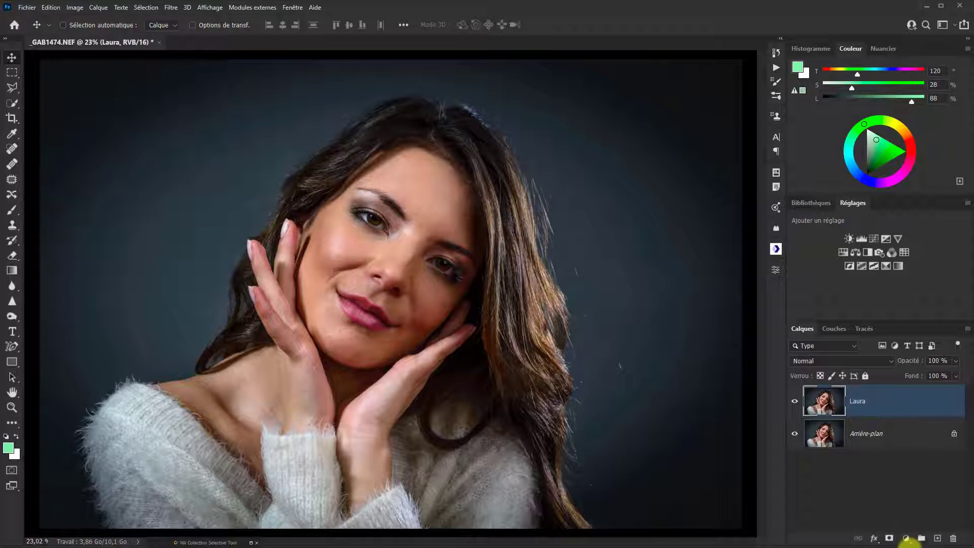
Add a Noir et blanc adjustment layer above the portrait copy and check its mask settings before returning to the colour settings.
{"action": "left_click", "coordinate": [906, 539]}
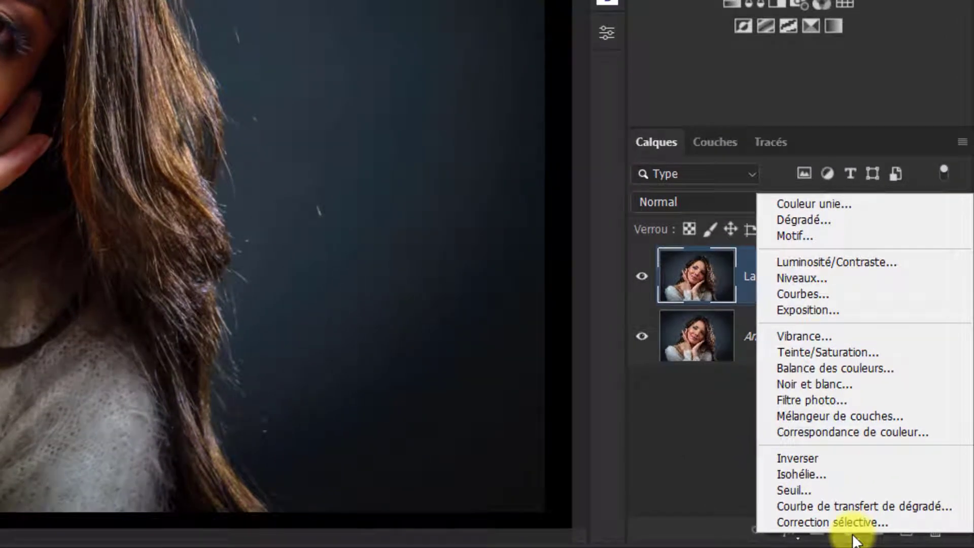
{"action": "left_click", "coordinate": [818, 386]}
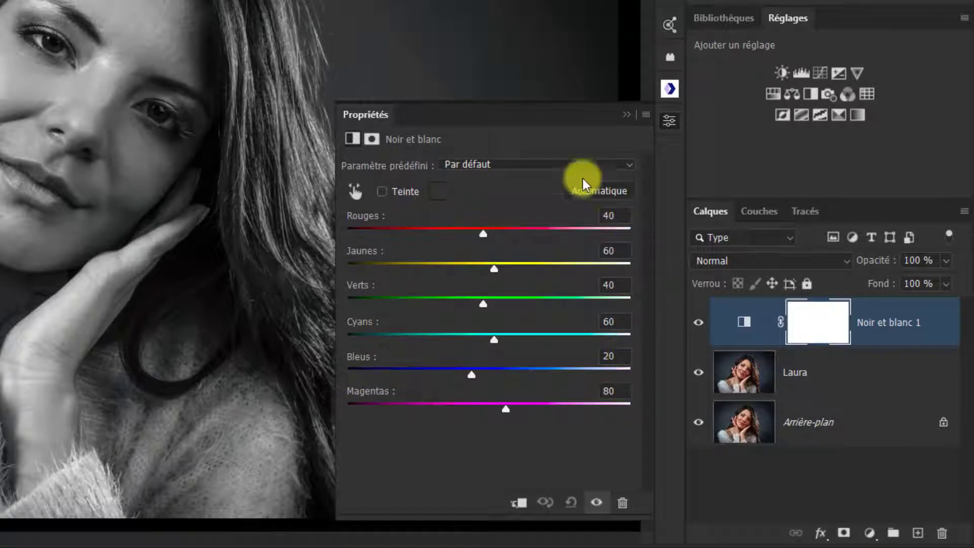
{"action": "left_click", "coordinate": [371, 138]}
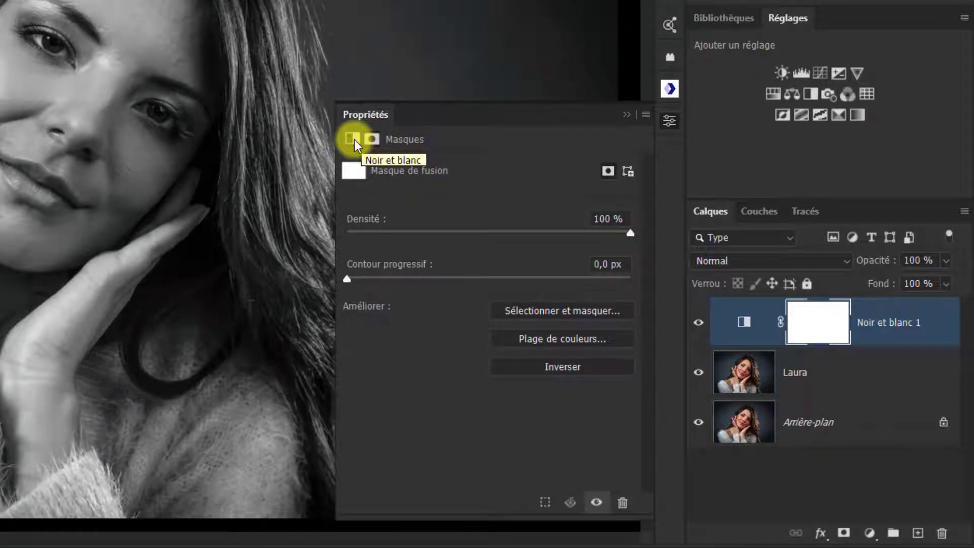
{"action": "left_click", "coordinate": [355, 143]}
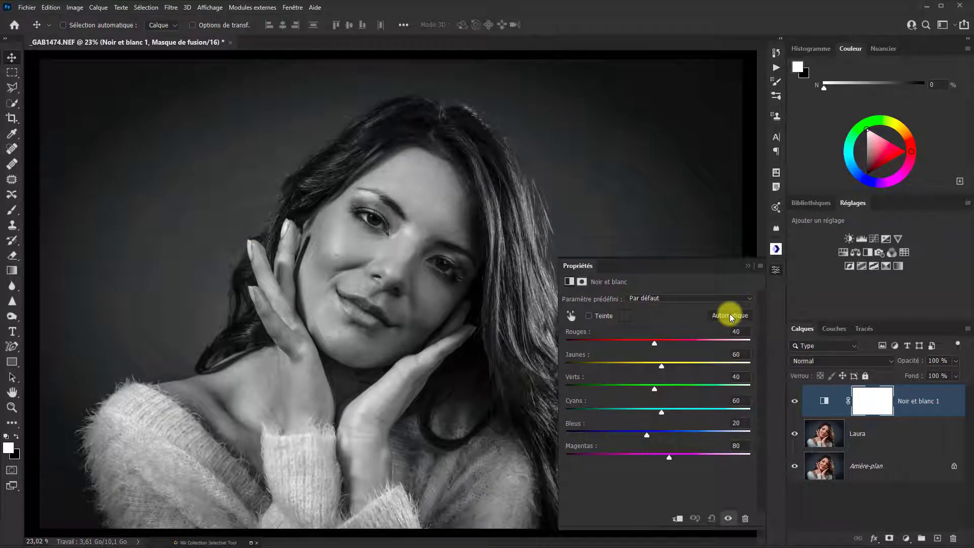
Try the Automatique black-and-white mix and return the adjustment to the Par défaut preset.
{"action": "left_click", "coordinate": [731, 316]}
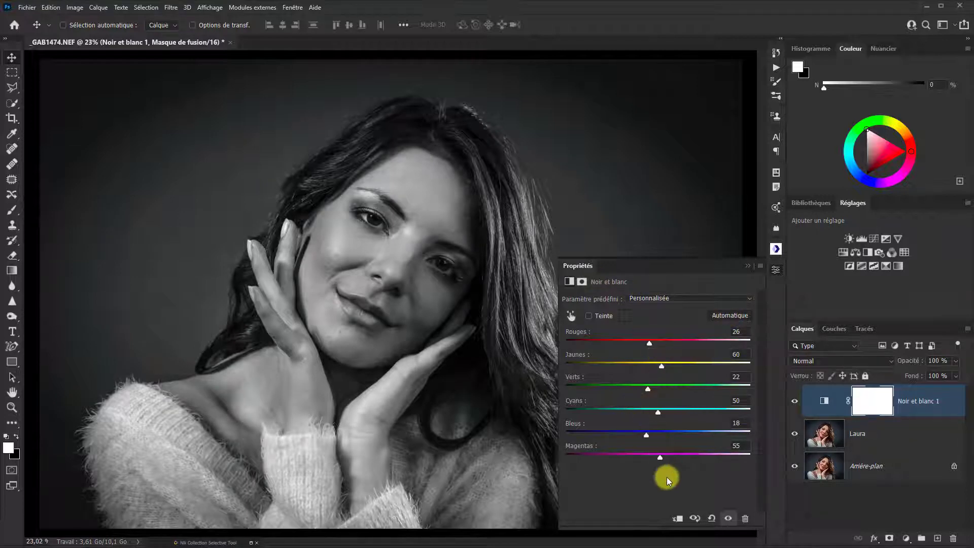
{"action": "left_click", "coordinate": [748, 301]}
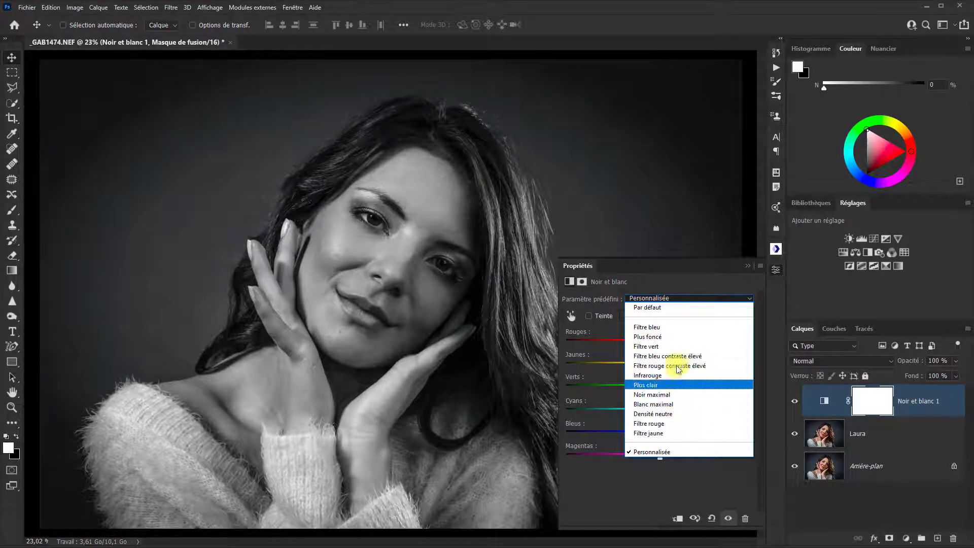
{"action": "left_click", "coordinate": [686, 307]}
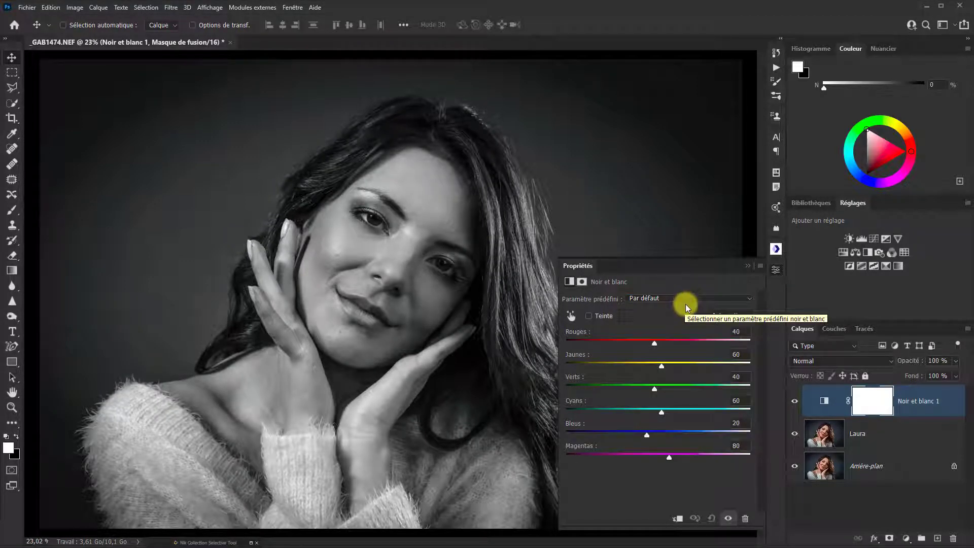
{"action": "left_click", "coordinate": [760, 266]}
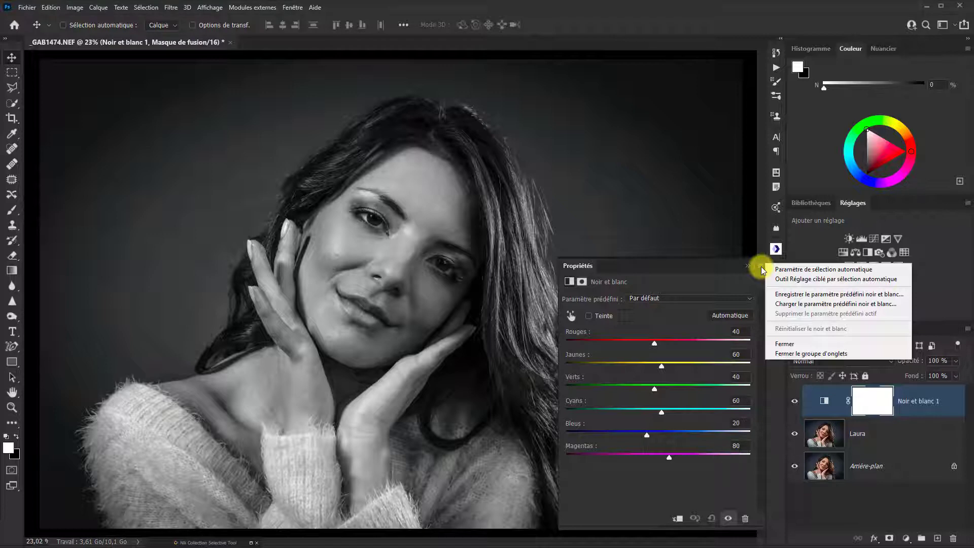
{"action": "left_click", "coordinate": [721, 275]}
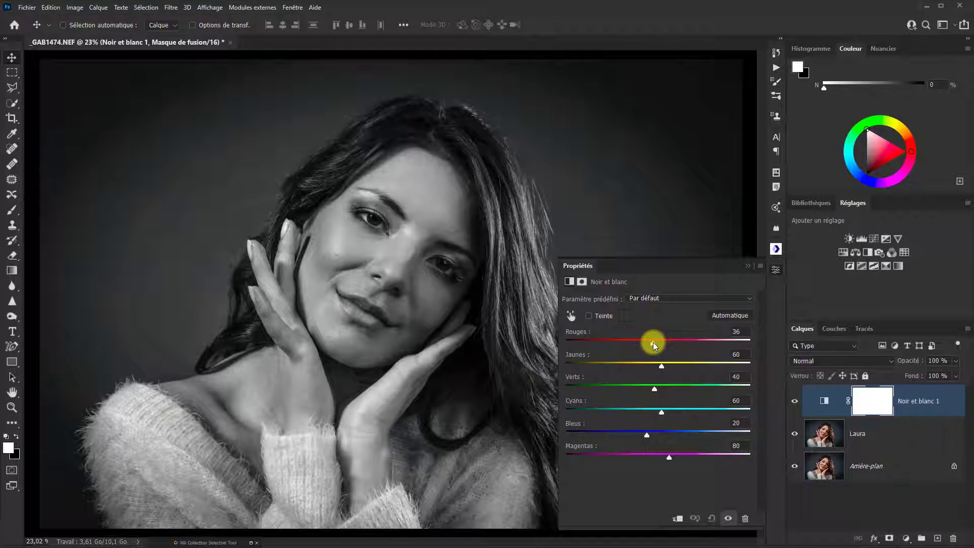
Adjust the black-and-white mix to Rouges 52, Jaunes 53 and Magentas 77.
{"action": "mouse_move", "coordinate": [653, 341]}
{"action": "left_mouse_down"}
{"action": "mouse_move", "coordinate": [662, 342]}
{"action": "mouse_move", "coordinate": [648, 345]}
{"action": "left_mouse_up"}
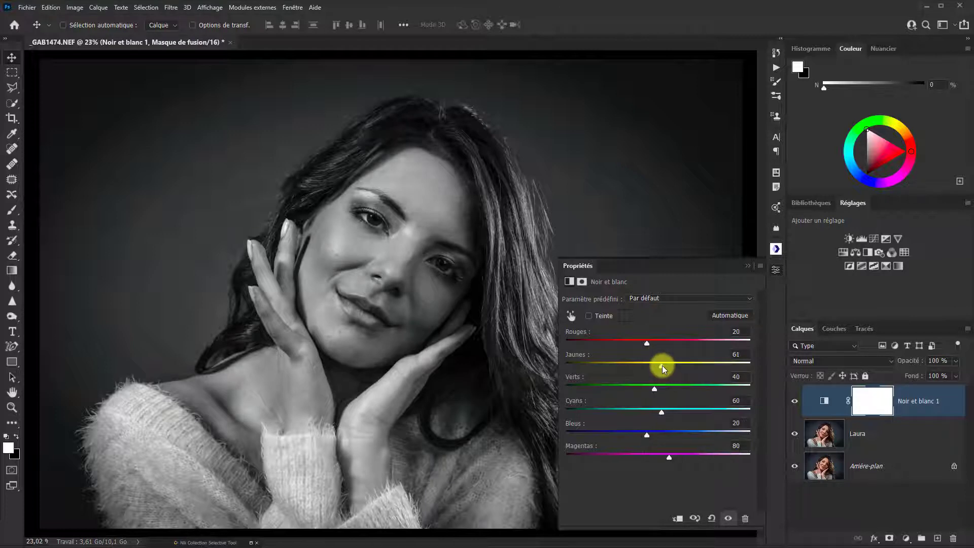
{"action": "left_click_drag", "start_coordinate": [671, 365], "coordinate": [659, 363]}
{"action": "mouse_move", "coordinate": [670, 460]}
{"action": "left_mouse_down"}
{"action": "mouse_move", "coordinate": [653, 460]}
{"action": "mouse_move", "coordinate": [670, 460]}
{"action": "left_mouse_up"}
Using on-image targeted adjustment, darken the forehead skin to Rouges 29 and the backdrop to Bleus -7.
{"action": "left_click", "coordinate": [570, 318]}
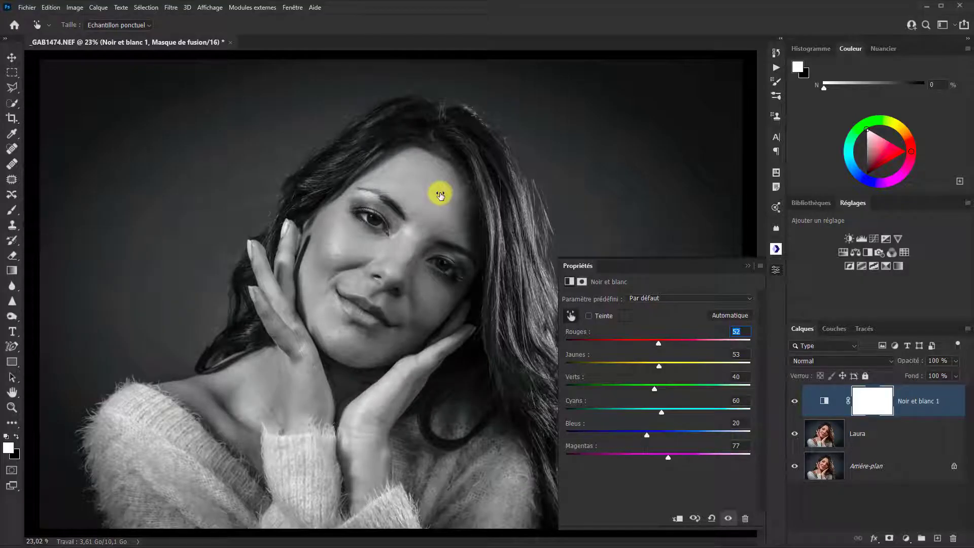
{"action": "mouse_move", "coordinate": [440, 195]}
{"action": "left_mouse_down"}
{"action": "mouse_move", "coordinate": [450, 195]}
{"action": "mouse_move", "coordinate": [426, 189]}
{"action": "mouse_move", "coordinate": [453, 198]}
{"action": "mouse_move", "coordinate": [413, 188]}
{"action": "mouse_move", "coordinate": [428, 191]}
{"action": "left_mouse_up"}
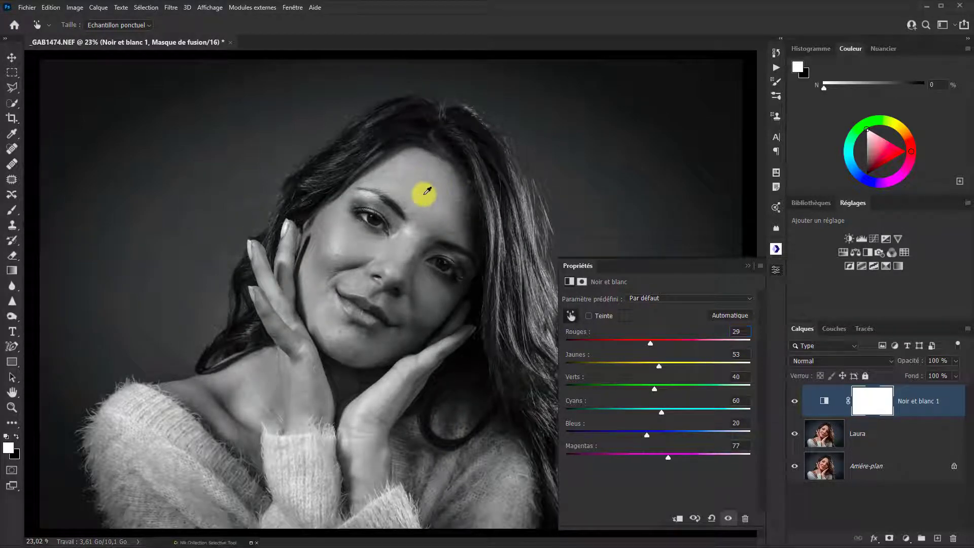
{"action": "left_click", "coordinate": [212, 178]}
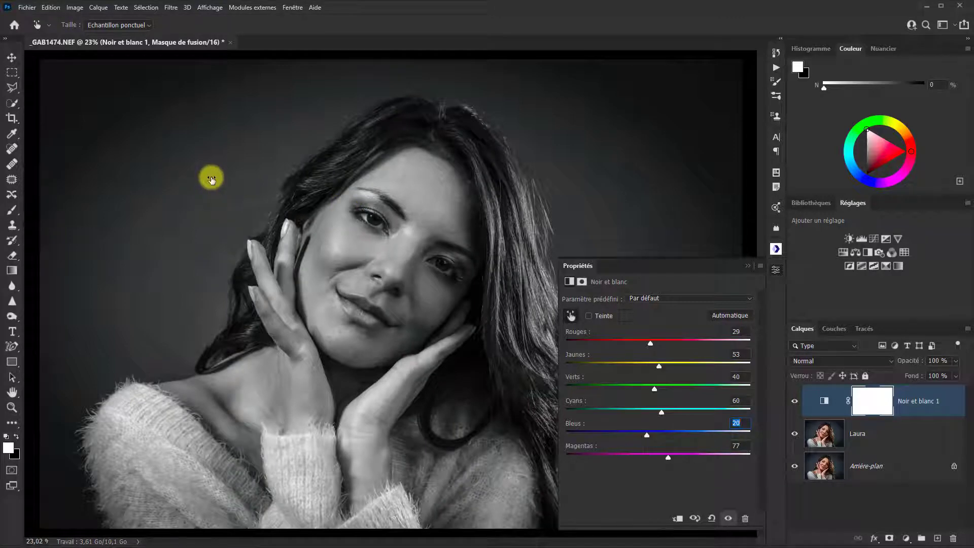
{"action": "mouse_move", "coordinate": [212, 178]}
{"action": "left_mouse_down"}
{"action": "mouse_move", "coordinate": [239, 184]}
{"action": "mouse_move", "coordinate": [190, 175]}
{"action": "mouse_move", "coordinate": [198, 178]}
{"action": "left_mouse_up"}
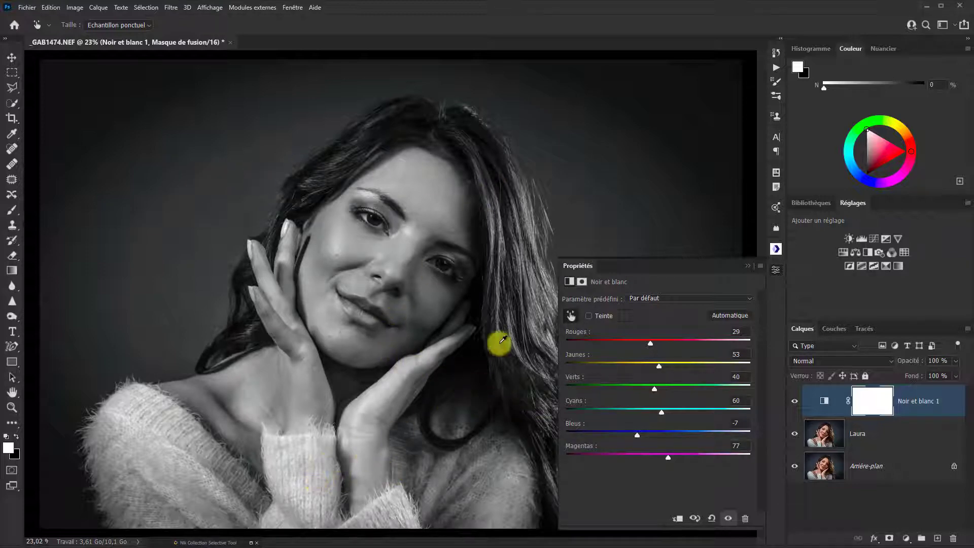
Try darkening the hair with on-image adjustment, and set Rouges to 32.
{"action": "left_click", "coordinate": [521, 265]}
{"action": "left_click_drag", "start_coordinate": [521, 265], "coordinate": [518, 264]}
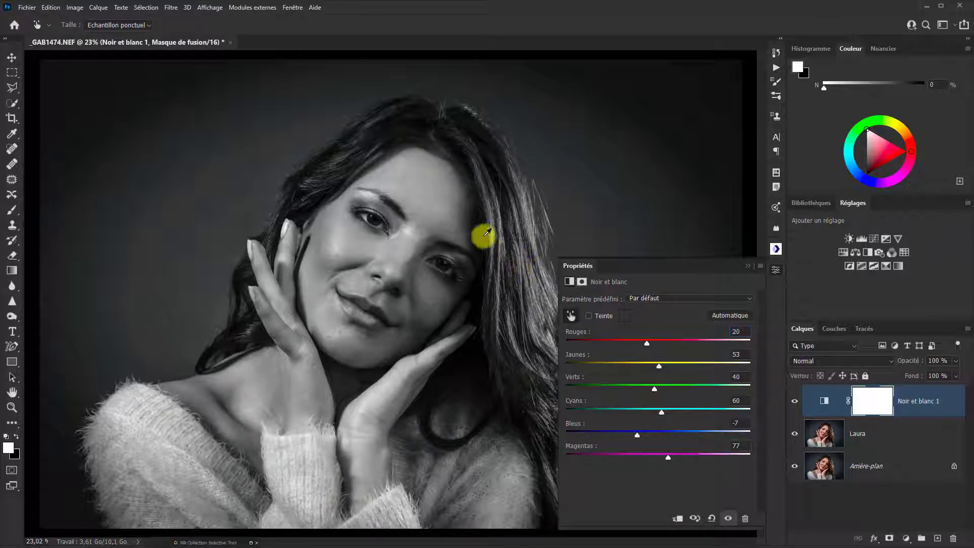
{"action": "left_click", "coordinate": [652, 341]}
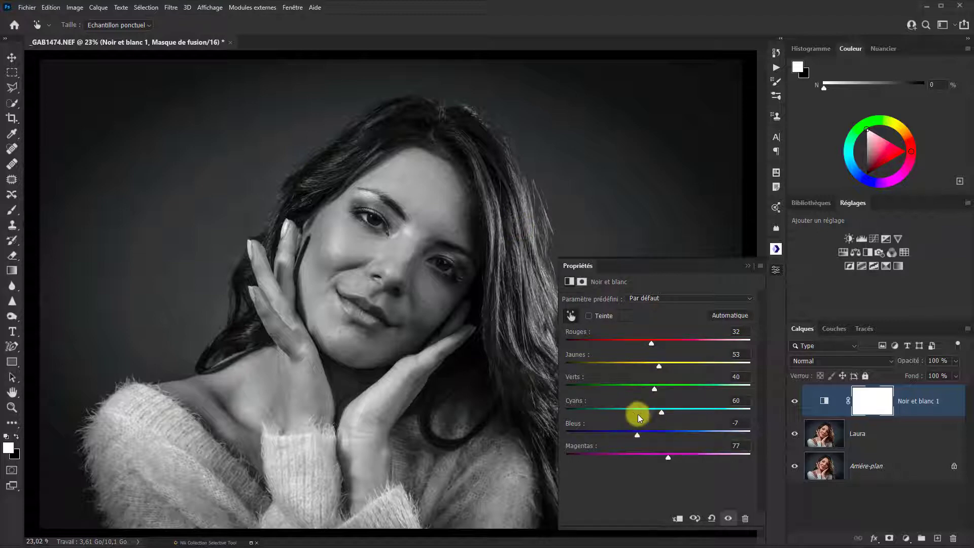
Try the Teinte option on the black-and-white portrait and switch it off again.
{"action": "left_click", "coordinate": [589, 316]}
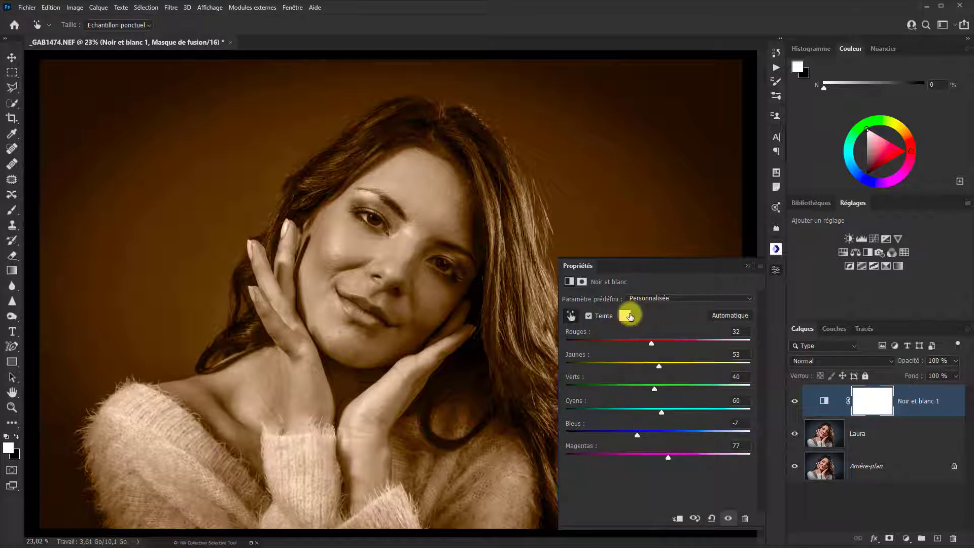
{"action": "left_click", "coordinate": [603, 317]}
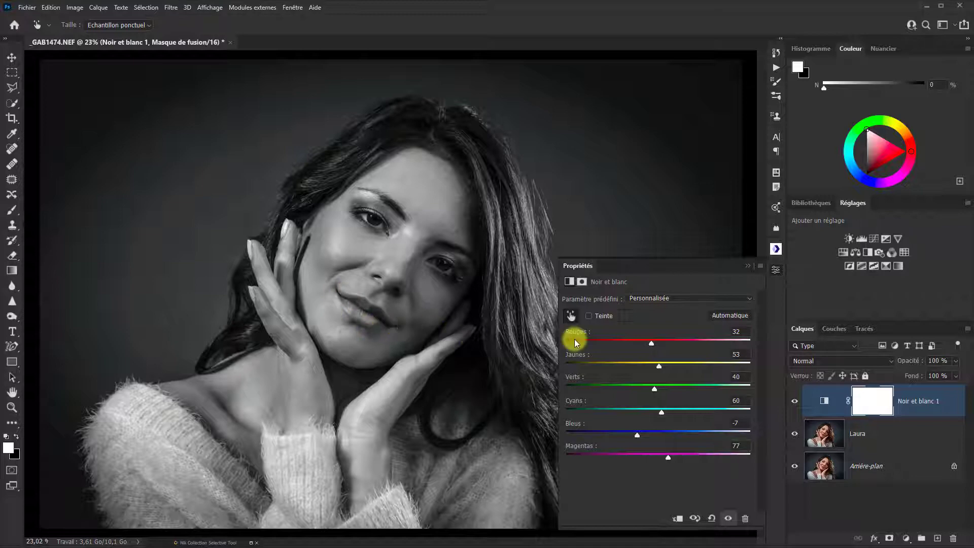
Paint the lips in black on the Noir et blanc 1 mask with a soft 83 px brush, and touch up the mask in white.
{"action": "key", "text": "i"}
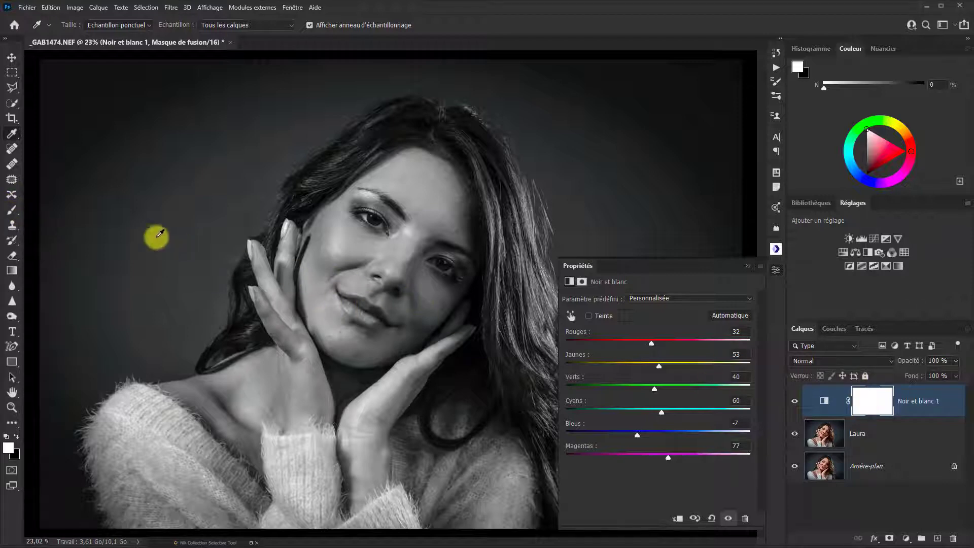
{"action": "left_click", "coordinate": [16, 208]}
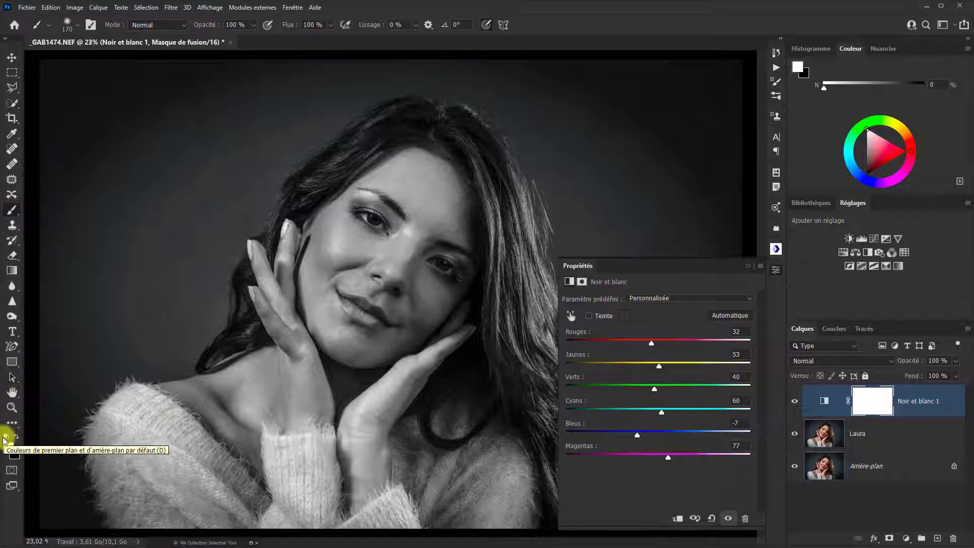
{"action": "key", "text": "d"}
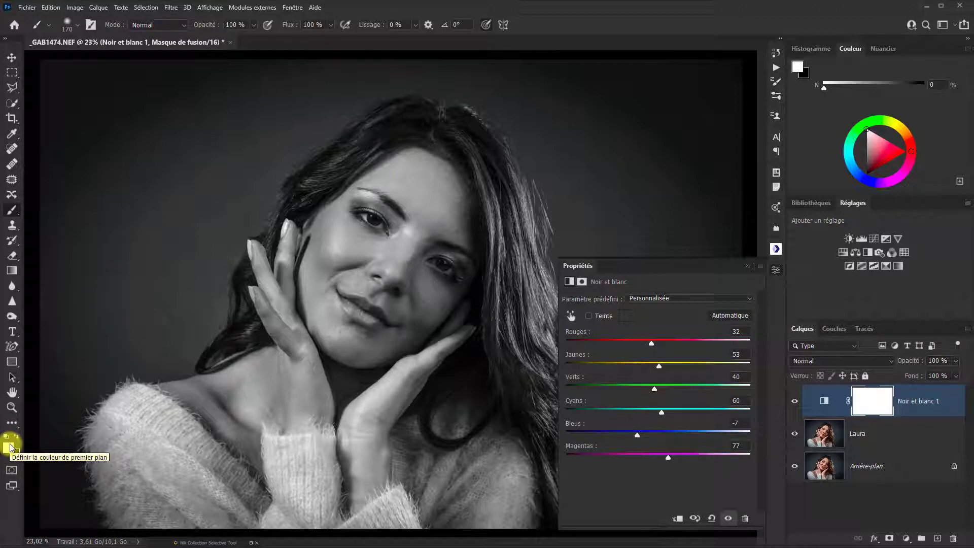
{"action": "key", "text": "x"}
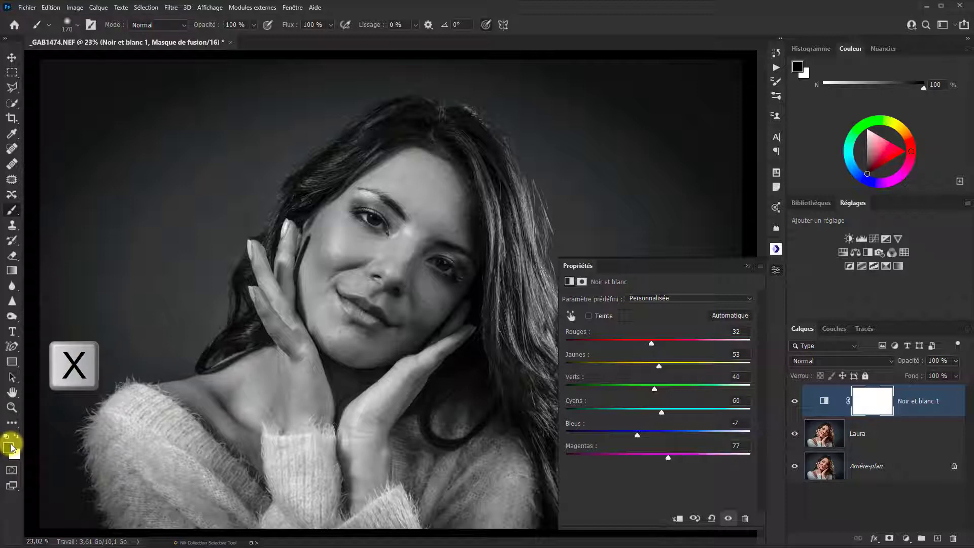
{"action": "right_click", "coordinate": [352, 311], "text": "alt"}
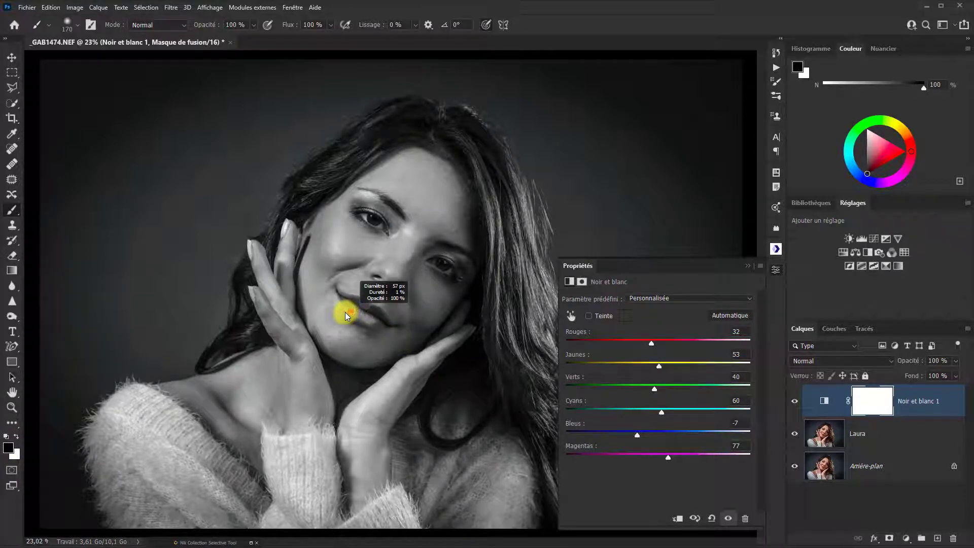
{"action": "mouse_move", "coordinate": [344, 311]}
{"action": "left_mouse_down"}
{"action": "mouse_move", "coordinate": [342, 300]}
{"action": "mouse_move", "coordinate": [374, 322]}
{"action": "mouse_move", "coordinate": [345, 315]}
{"action": "mouse_move", "coordinate": [372, 316]}
{"action": "mouse_move", "coordinate": [341, 291]}
{"action": "mouse_move", "coordinate": [387, 322]}
{"action": "left_mouse_up"}
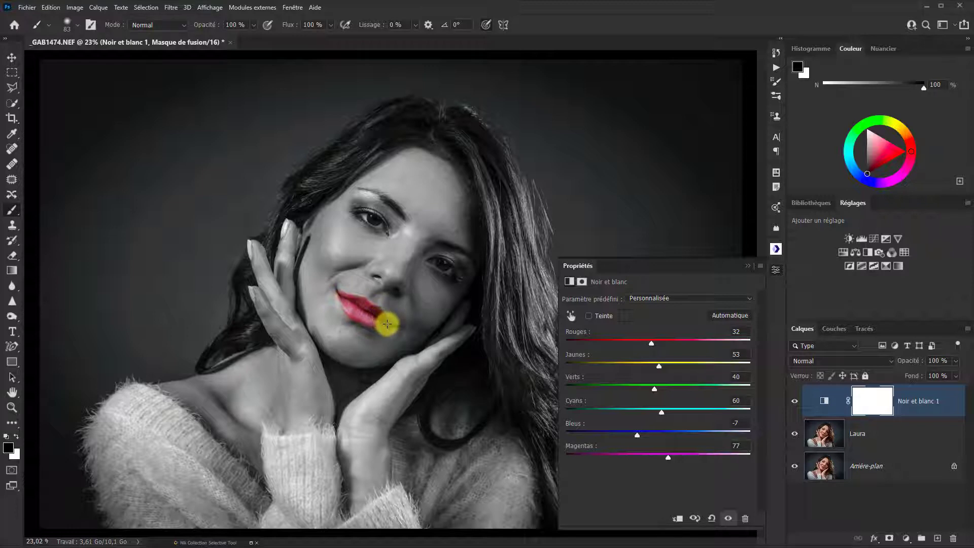
{"action": "left_click", "coordinate": [18, 432]}
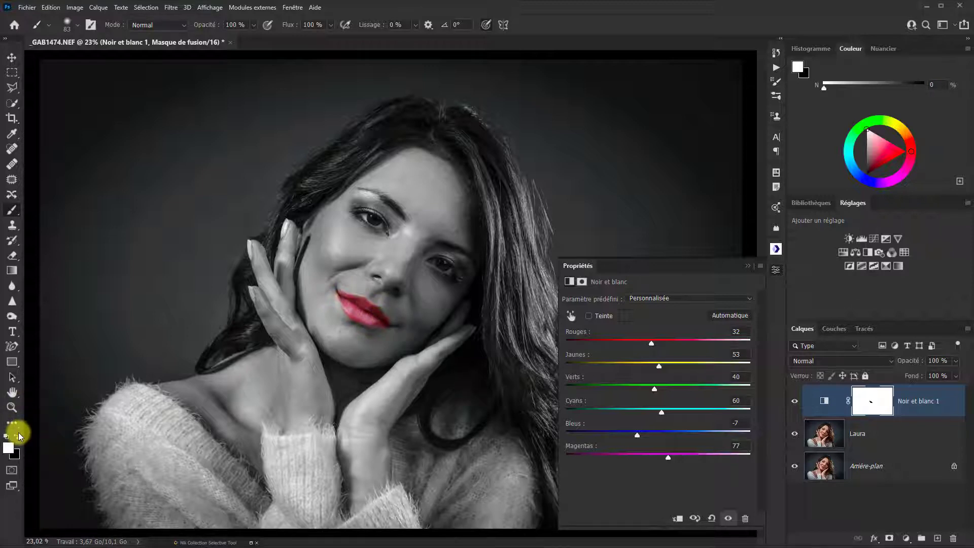
{"action": "mouse_move", "coordinate": [342, 310]}
{"action": "left_mouse_down"}
{"action": "mouse_move", "coordinate": [376, 335]}
{"action": "mouse_move", "coordinate": [411, 333]}
{"action": "mouse_move", "coordinate": [399, 324]}
{"action": "left_mouse_up"}
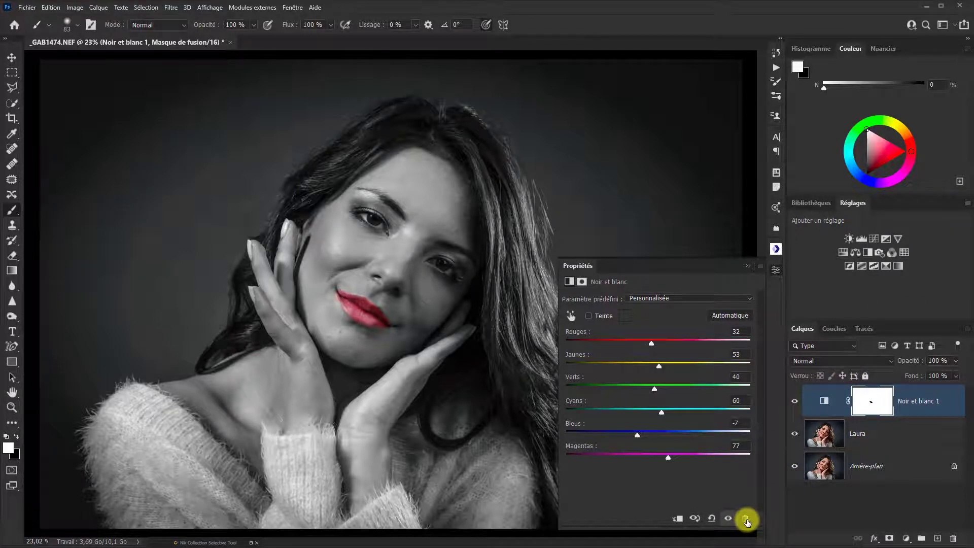
Replace the Noir et blanc 1 layer with a Gradient Map adjustment layer using the basic black-to-white gradient.
{"action": "left_click", "coordinate": [746, 519]}
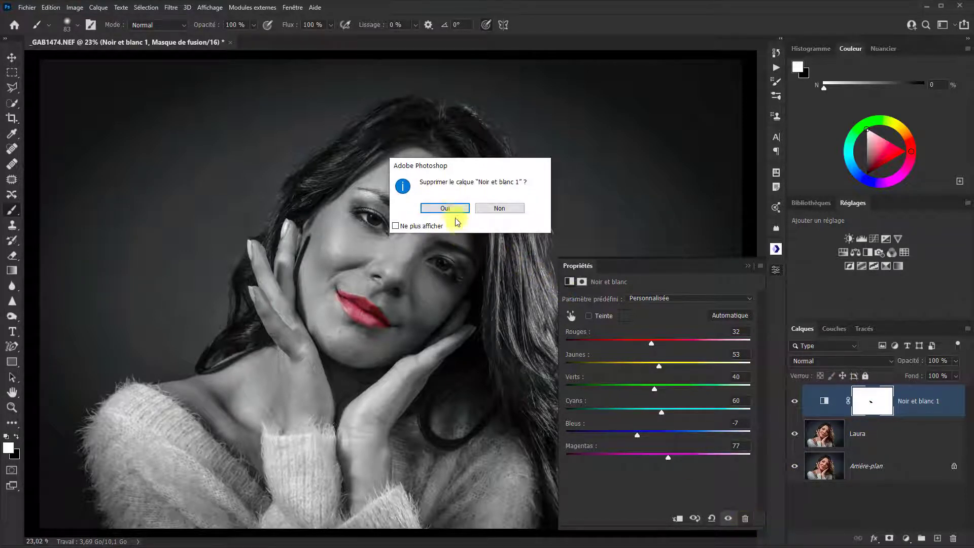
{"action": "left_click", "coordinate": [446, 208]}
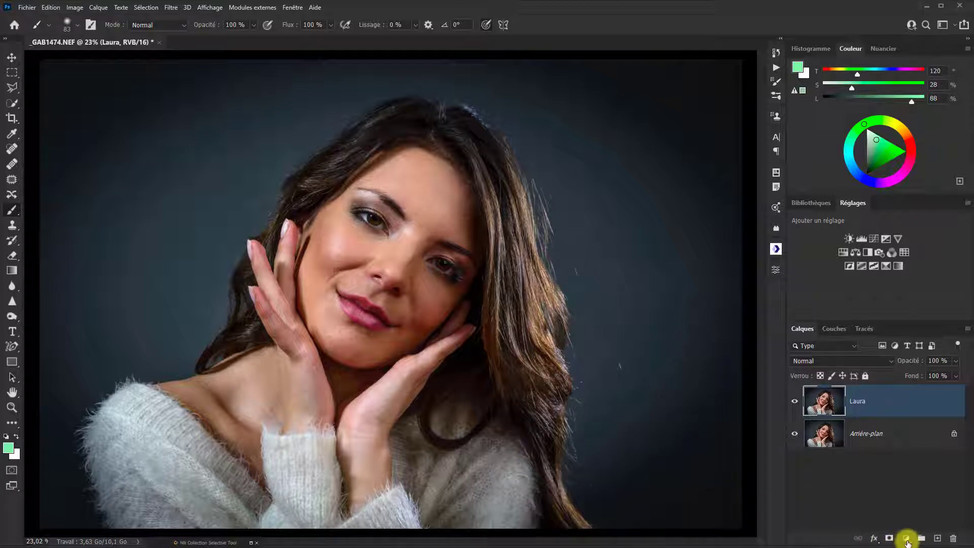
{"action": "left_click", "coordinate": [907, 539]}
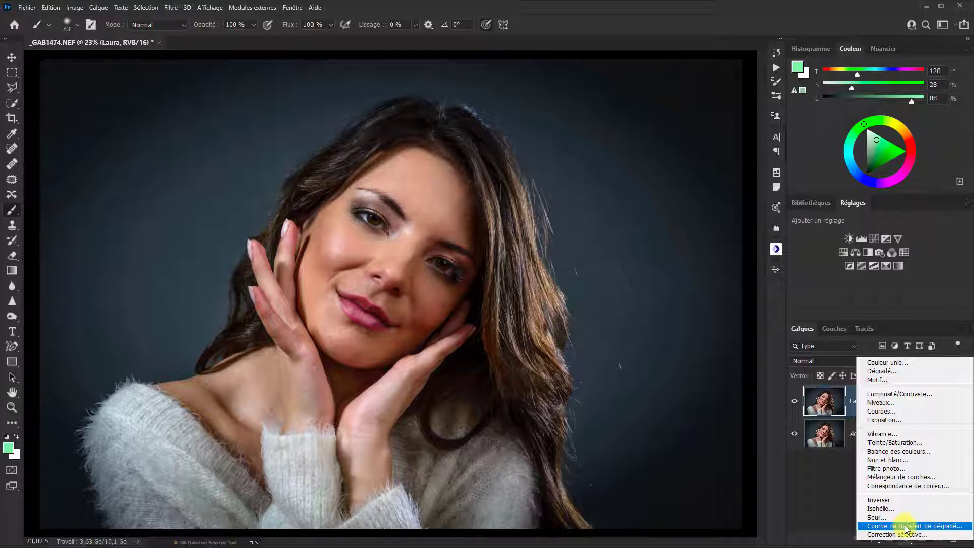
{"action": "left_click", "coordinate": [892, 528]}
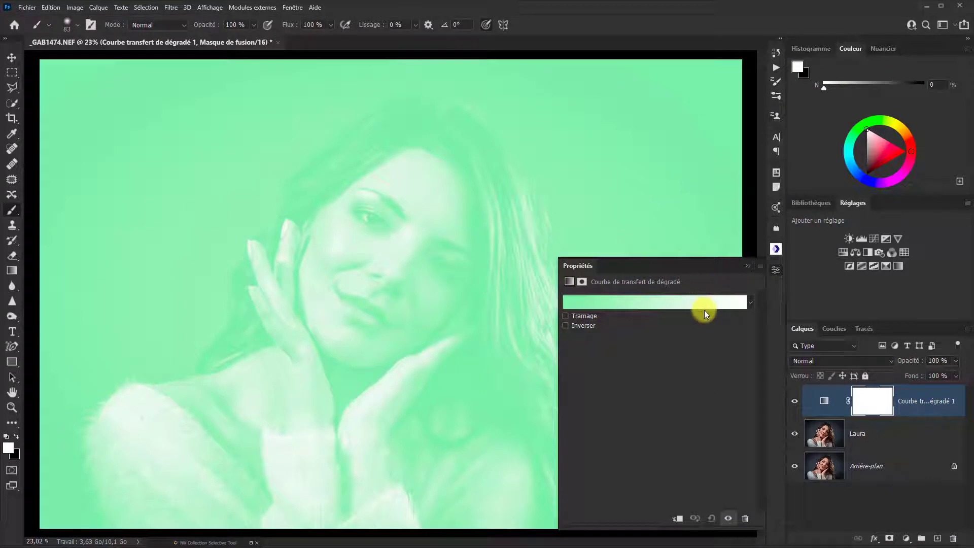
{"action": "left_click", "coordinate": [752, 306]}
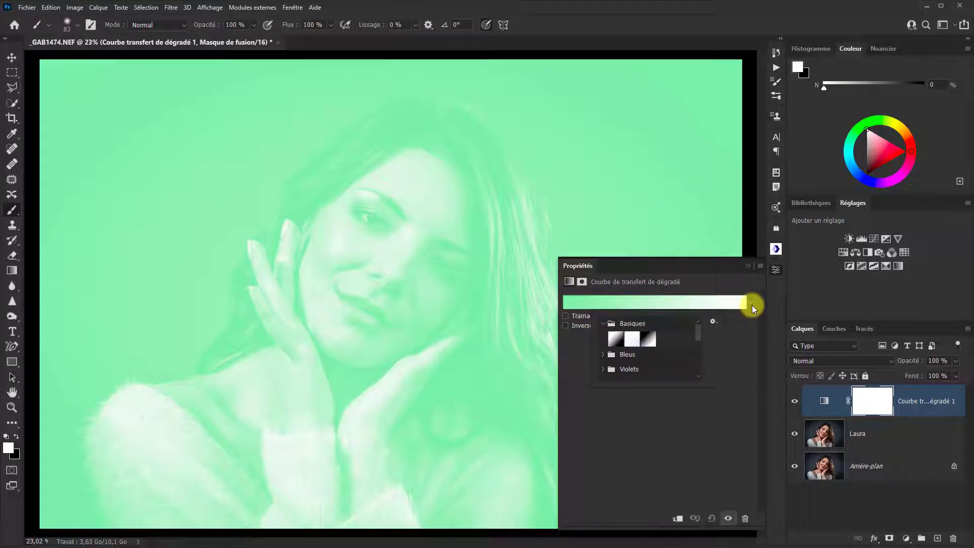
{"action": "left_click", "coordinate": [649, 338]}
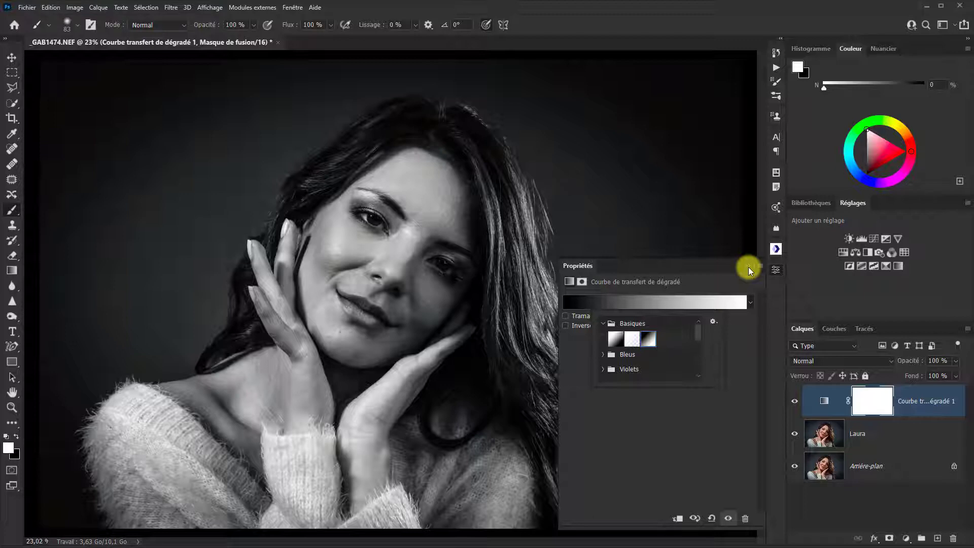
Edit the gradient map's gradient, moving the black stop to 3 % and the white stop to 96 %.
{"action": "left_click", "coordinate": [721, 303]}
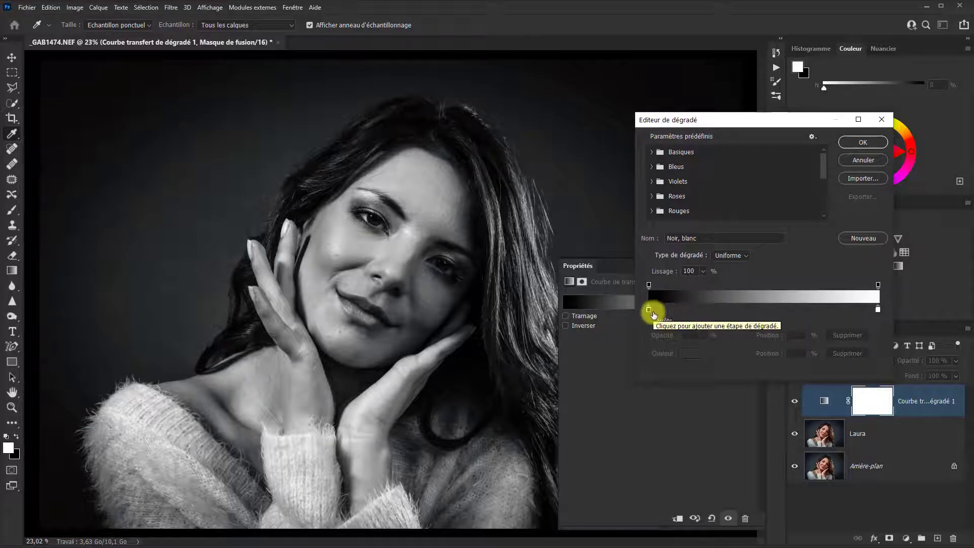
{"action": "left_click_drag", "start_coordinate": [648, 310], "coordinate": [656, 313]}
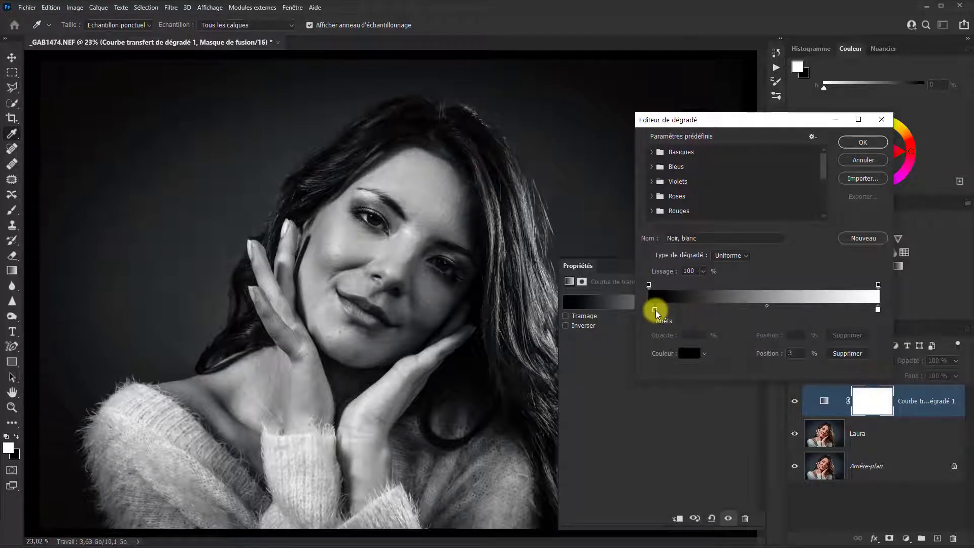
{"action": "left_click_drag", "start_coordinate": [656, 313], "coordinate": [655, 310]}
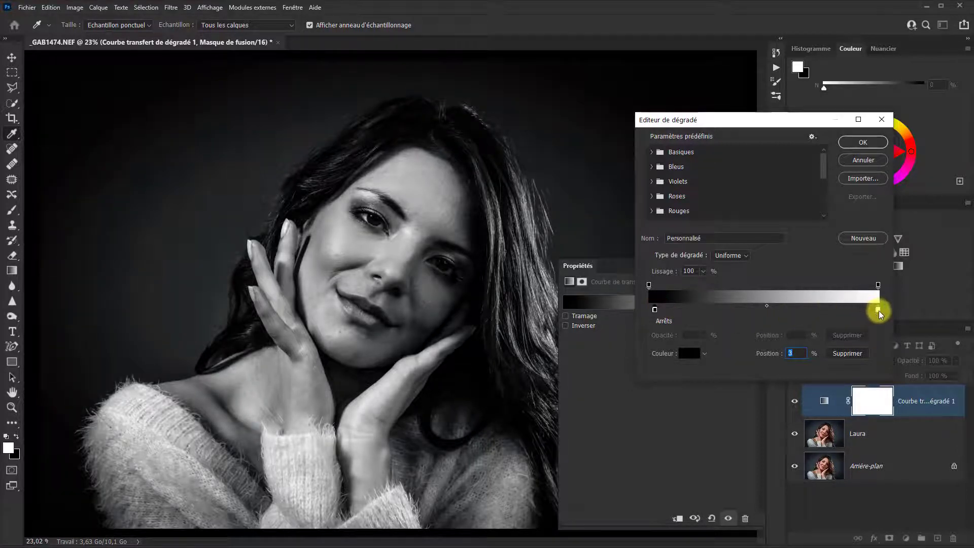
{"action": "left_click_drag", "start_coordinate": [878, 311], "coordinate": [869, 312]}
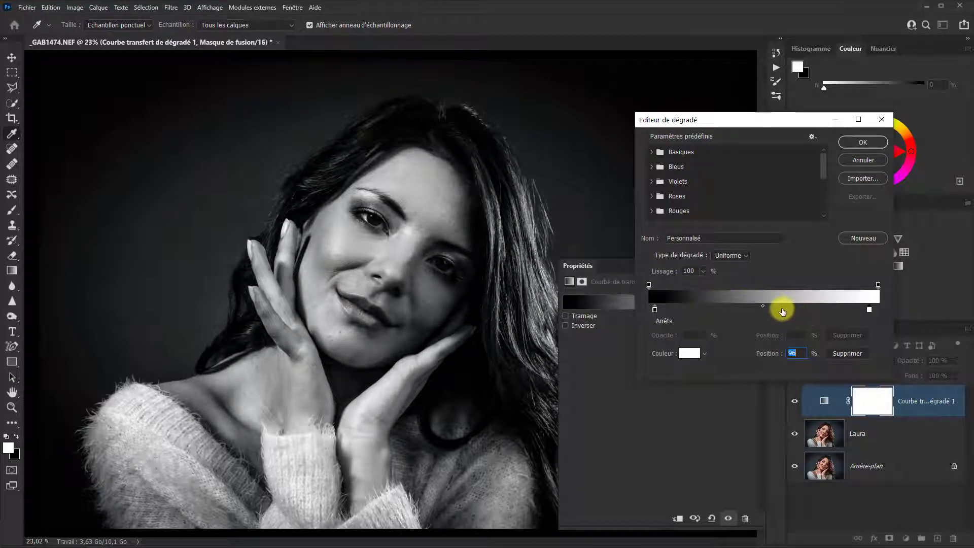
Try the gradient's midpoint at 64 % and 43 %, set it to 49 %, and accept the edited gradient.
{"action": "left_click", "coordinate": [762, 307]}
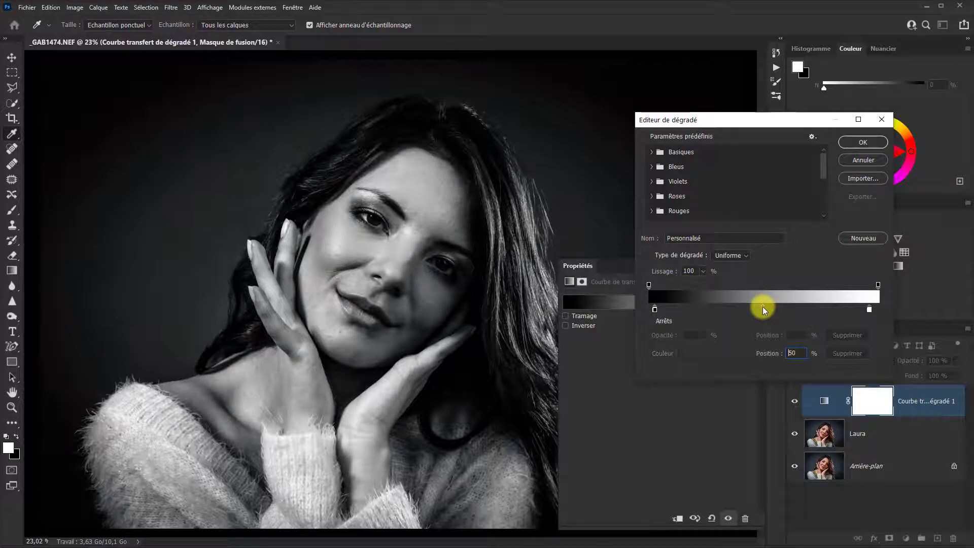
{"action": "left_click_drag", "start_coordinate": [793, 308], "coordinate": [793, 308]}
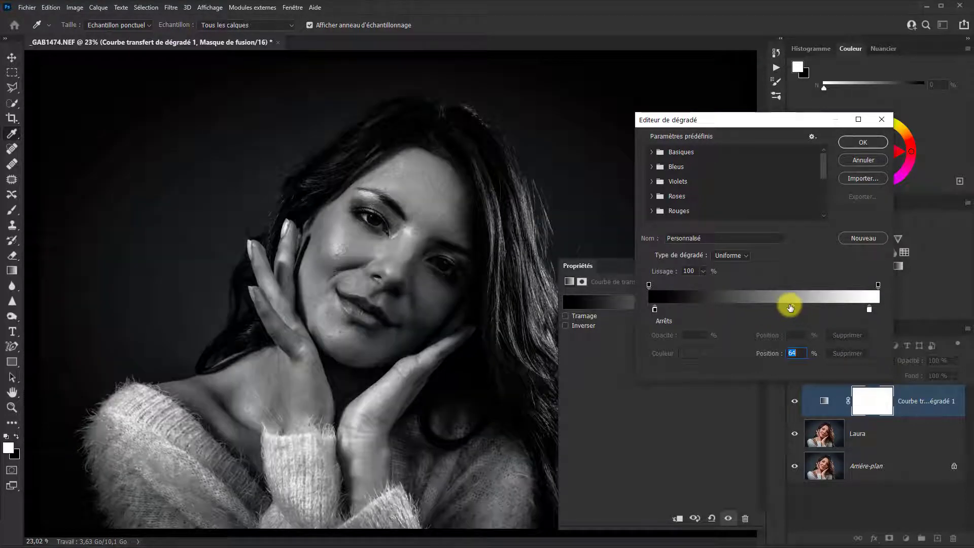
{"action": "left_click_drag", "start_coordinate": [793, 306], "coordinate": [750, 308]}
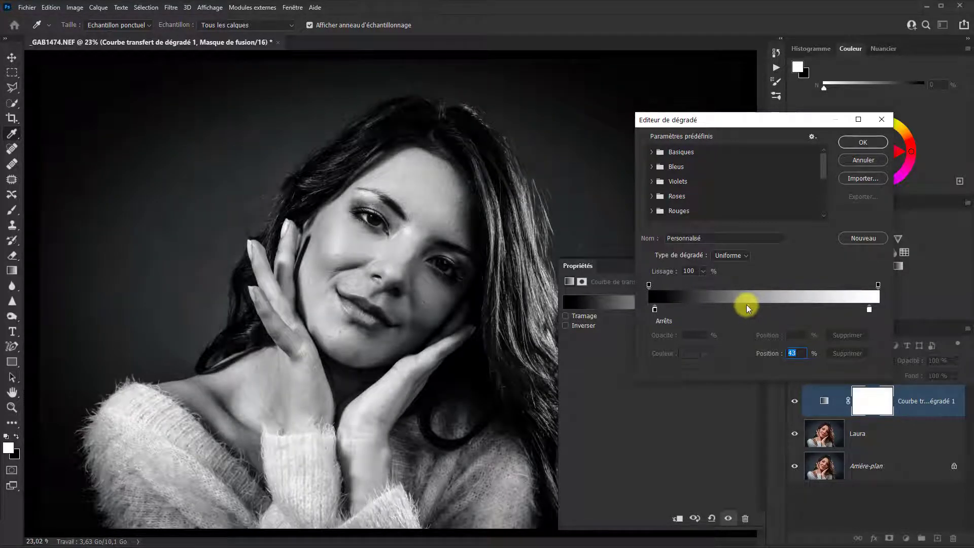
{"action": "left_click_drag", "start_coordinate": [747, 305], "coordinate": [762, 306]}
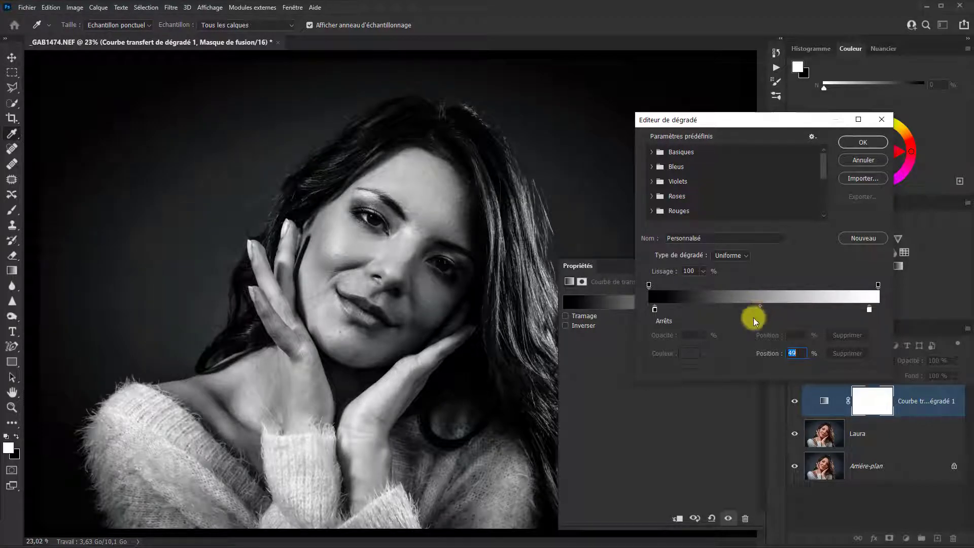
{"action": "key", "text": "Return"}
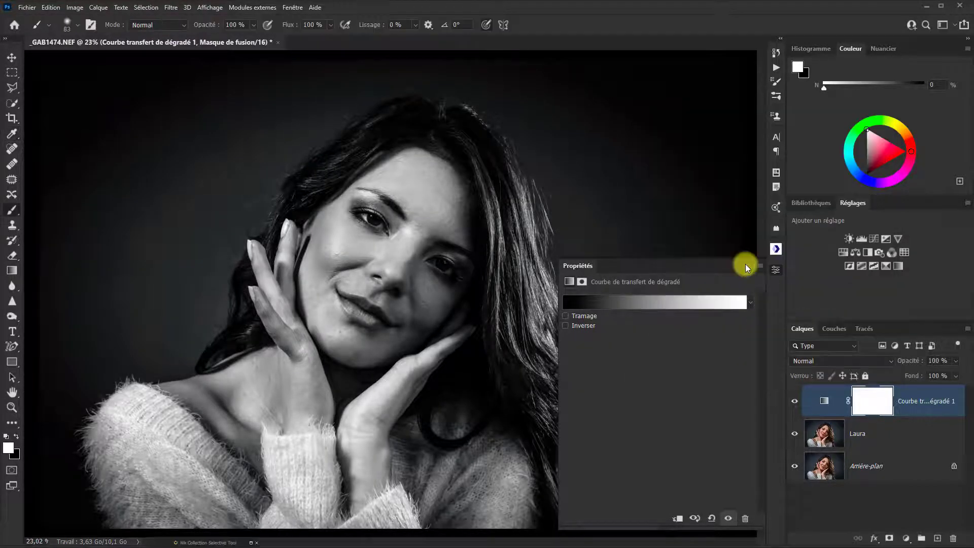
{"action": "left_click", "coordinate": [745, 263]}
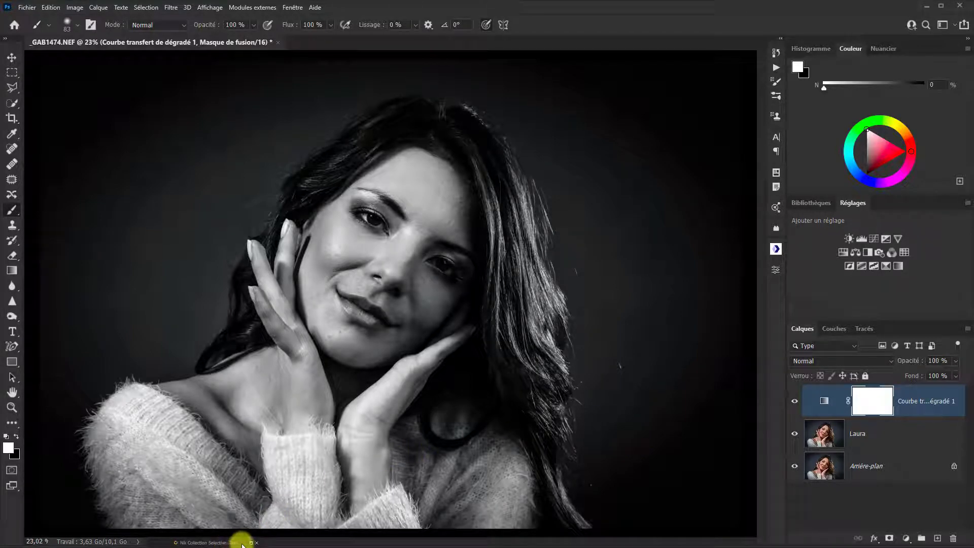
Open the Nik Collection Selective Tool to look over its list of filters, and minimise it again.
{"action": "left_click", "coordinate": [224, 542]}
{"action": "left_click_drag", "start_coordinate": [398, 226], "coordinate": [408, 203]}
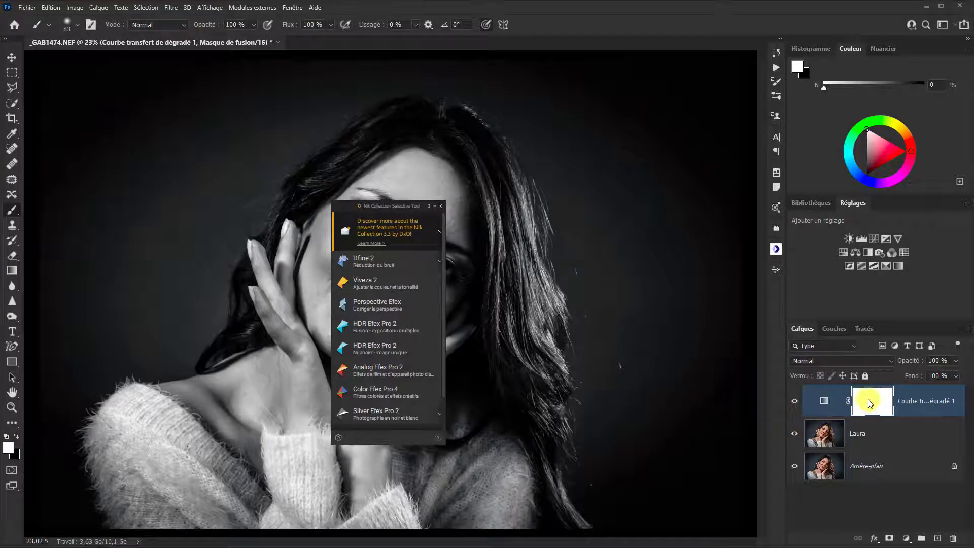
{"action": "left_click", "coordinate": [437, 208]}
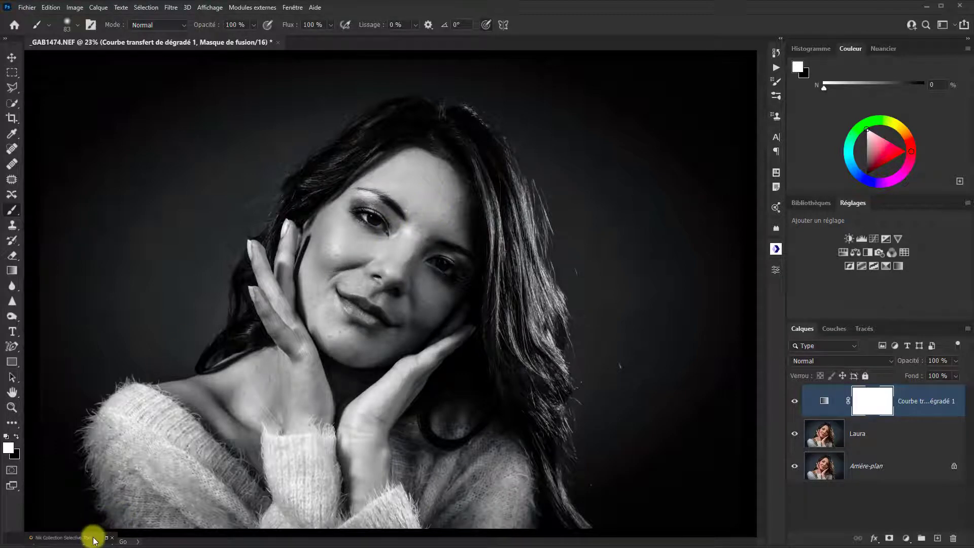
{"action": "left_click_drag", "start_coordinate": [93, 540], "coordinate": [243, 543]}
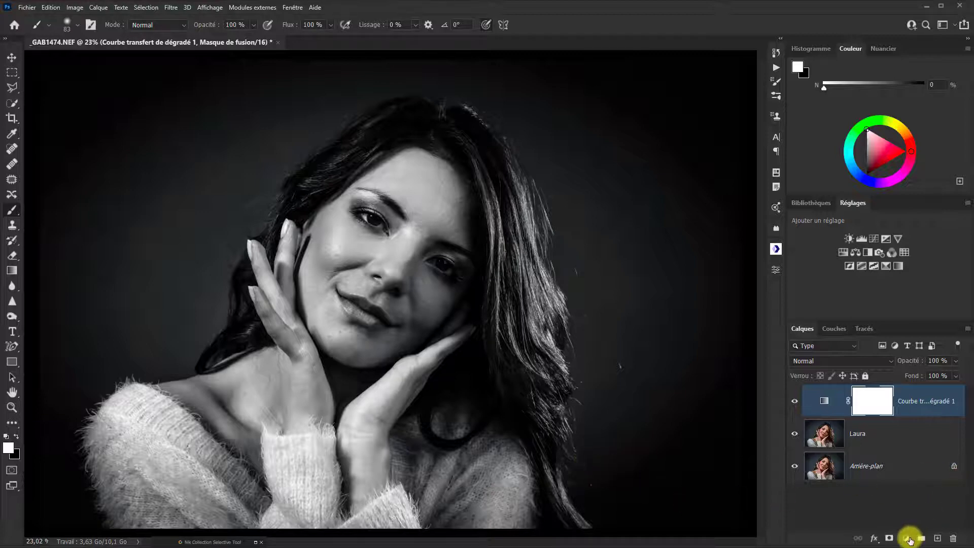
Preview a solid colour, a gradient and a pattern fill layer over the portrait, cancelling each one.
{"action": "left_click", "coordinate": [908, 539]}
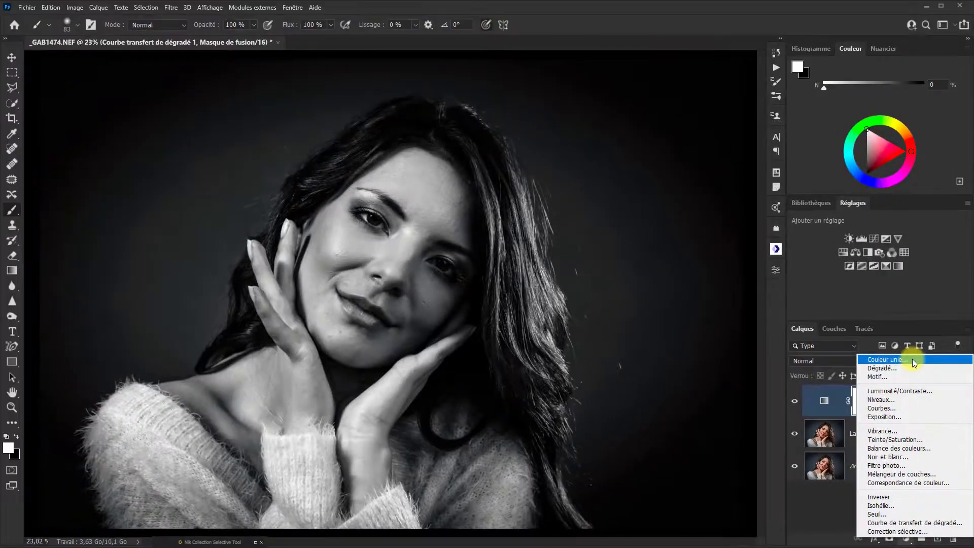
{"action": "left_click", "coordinate": [912, 360]}
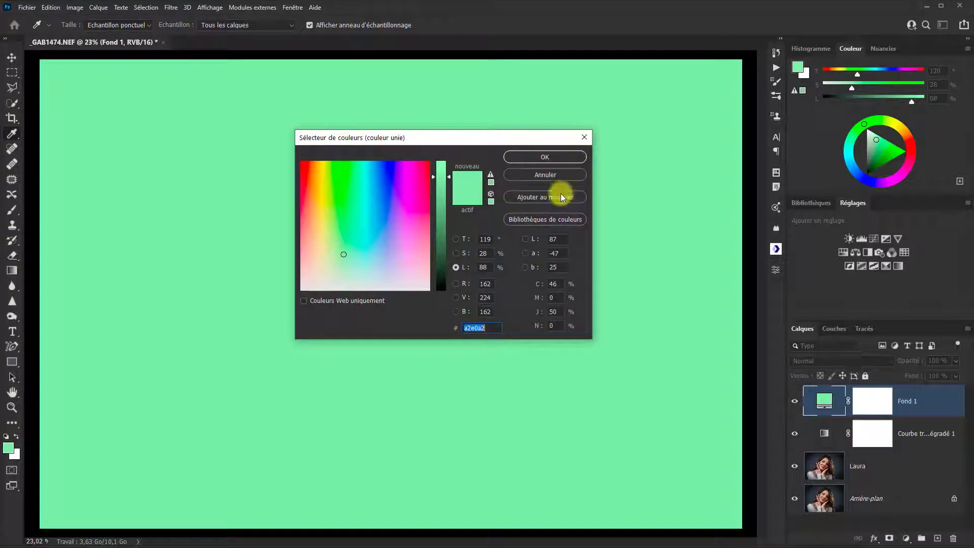
{"action": "left_click", "coordinate": [547, 177]}
{"action": "left_click", "coordinate": [906, 538]}
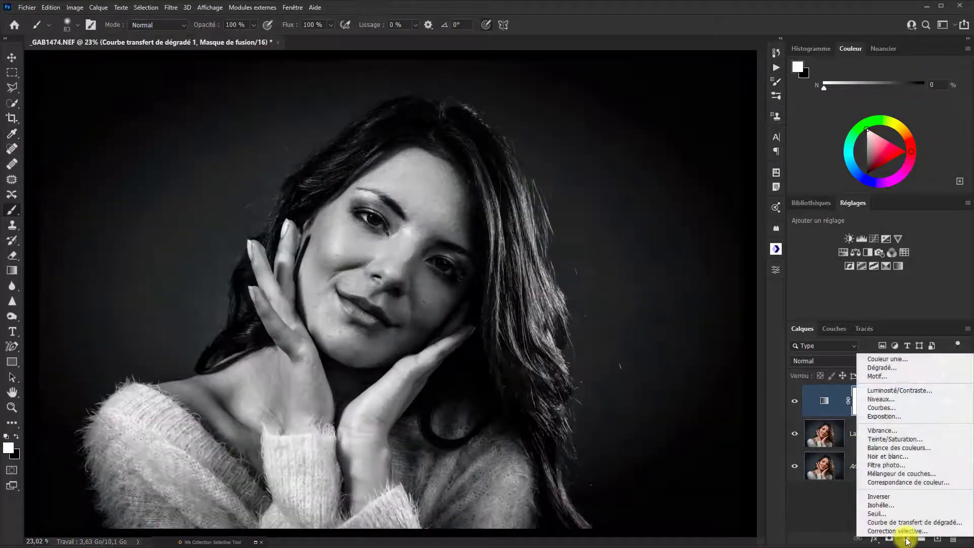
{"action": "left_click", "coordinate": [884, 369]}
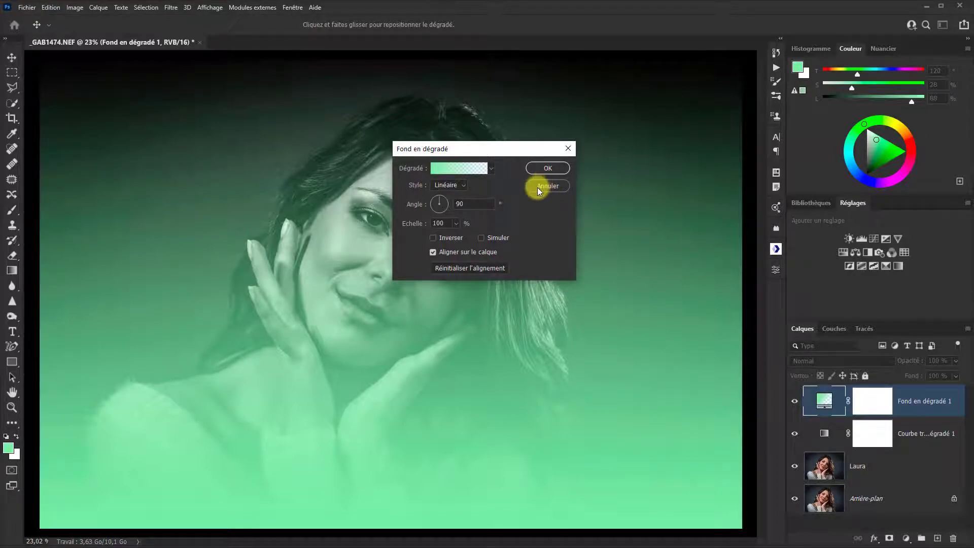
{"action": "left_click", "coordinate": [551, 184]}
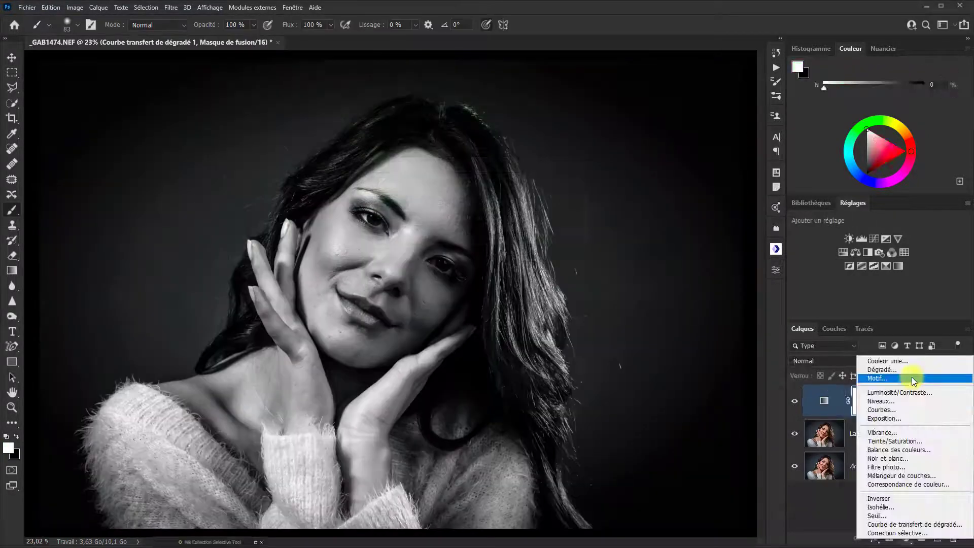
{"action": "left_click", "coordinate": [911, 376]}
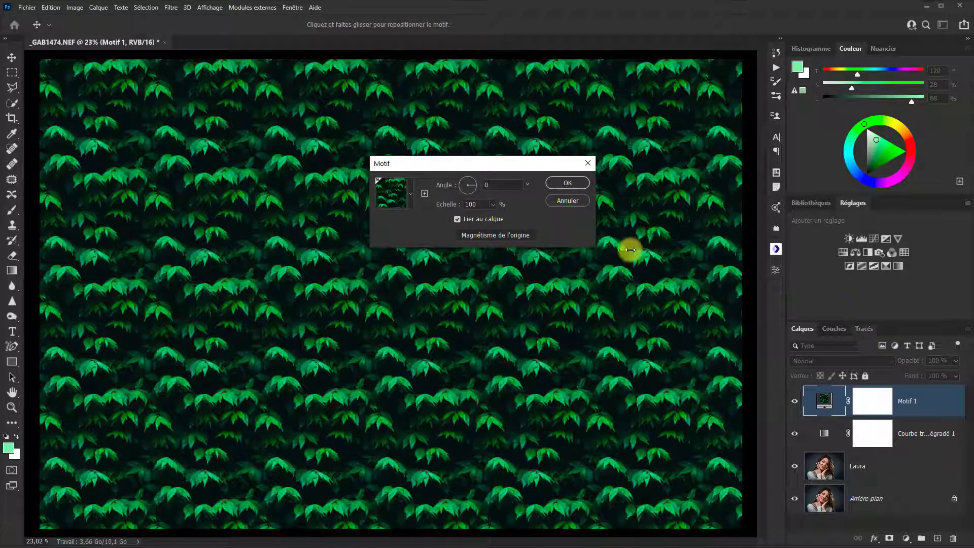
{"action": "left_click", "coordinate": [576, 200]}
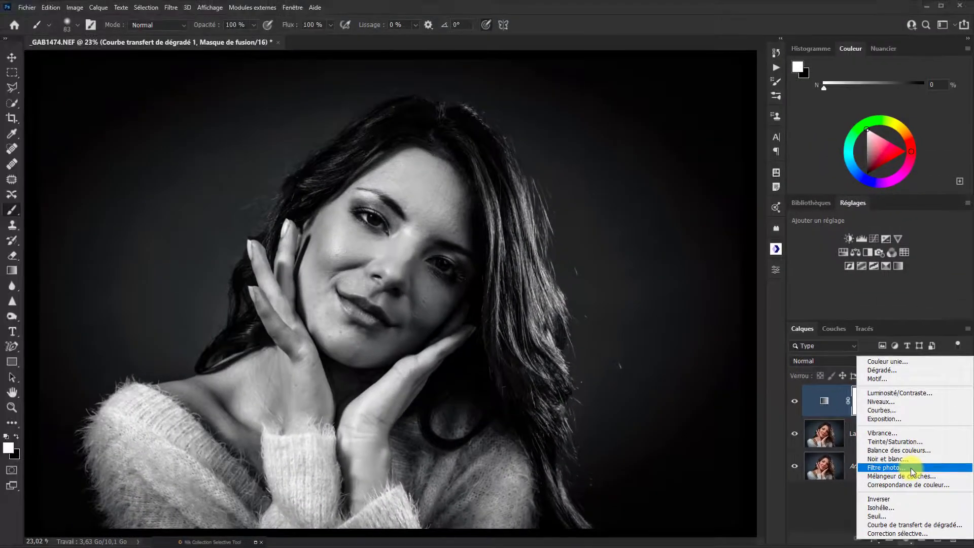
Add a Photo Filter adjustment layer with Warming Filter (85) above the gradient map.
{"action": "left_click", "coordinate": [911, 468]}
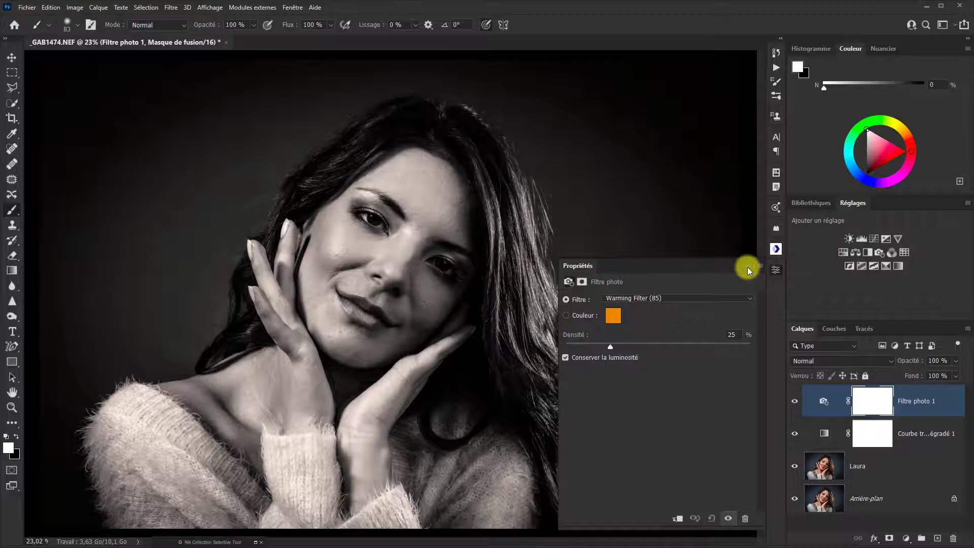
Preview an Invert adjustment layer above the photo filter with the image fitted to the window, and delete the layer.
{"action": "left_click", "coordinate": [906, 538]}
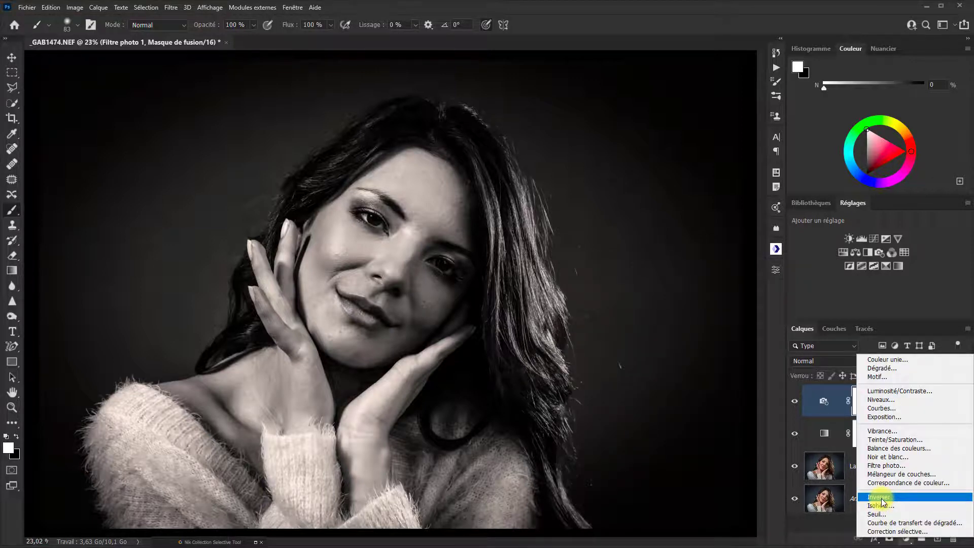
{"action": "left_click", "coordinate": [881, 499]}
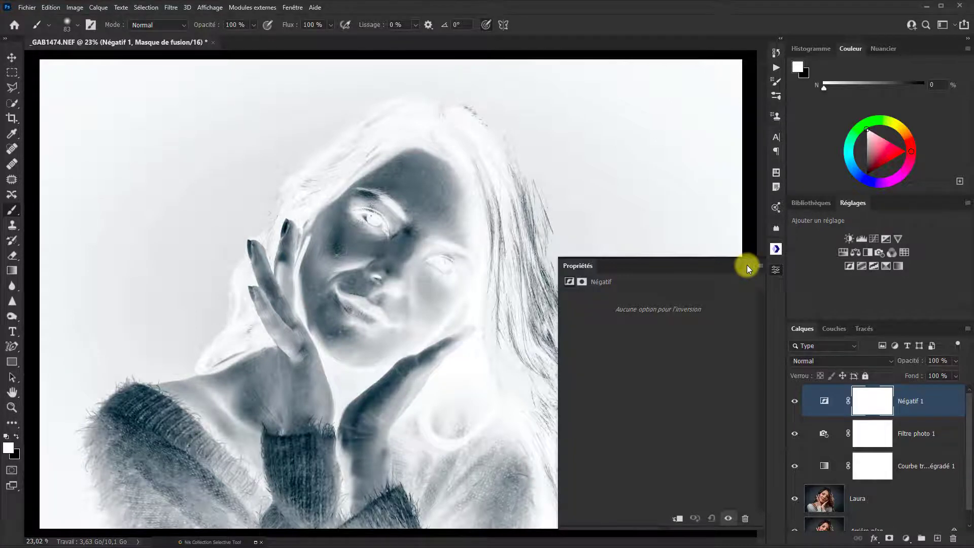
{"action": "key", "text": "v"}
{"action": "key", "text": "ctrl+0"}
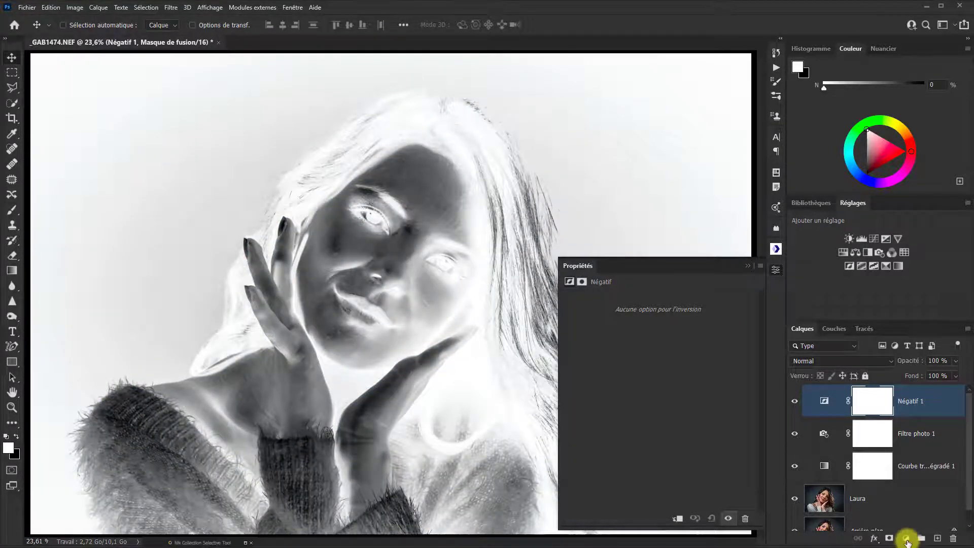
{"action": "left_click", "coordinate": [907, 539]}
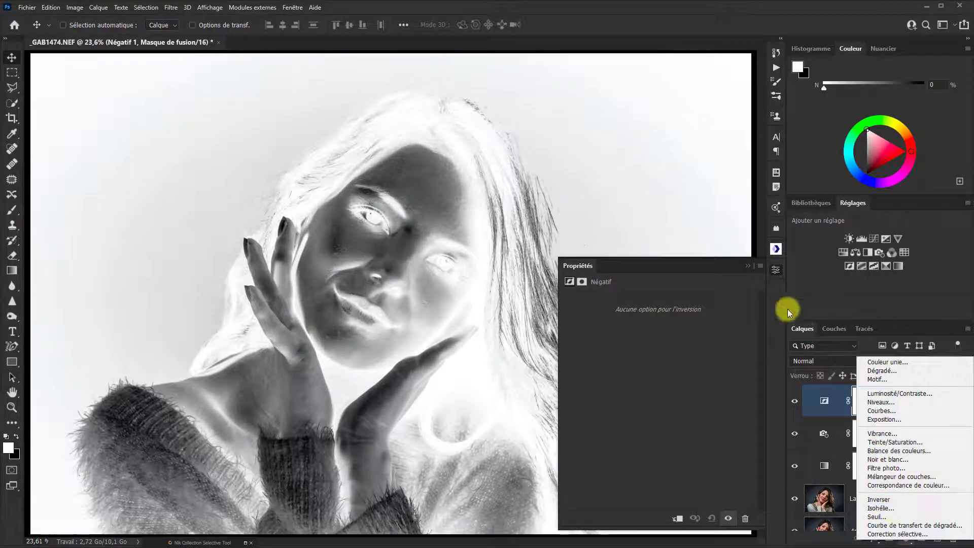
{"action": "left_click", "coordinate": [746, 265]}
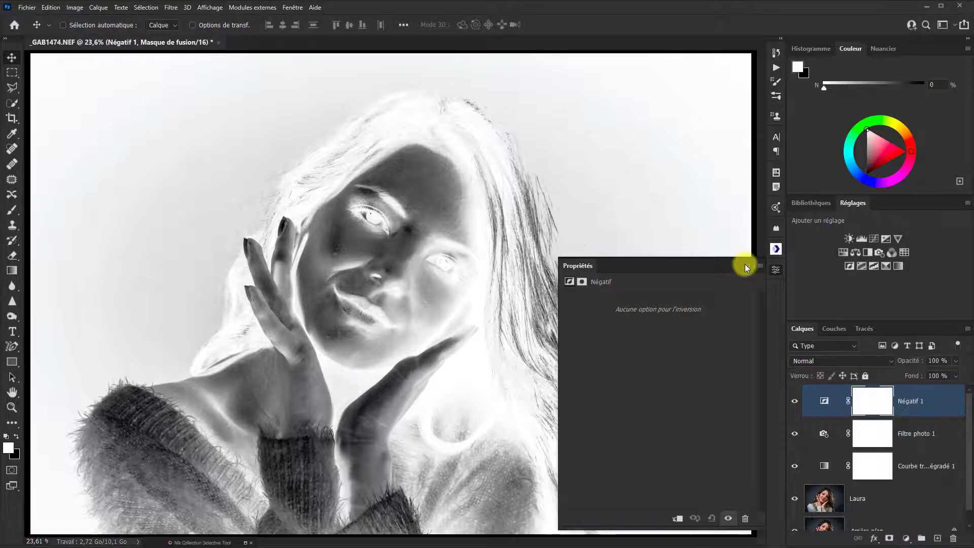
{"action": "left_click", "coordinate": [746, 264]}
{"action": "left_click_drag", "start_coordinate": [907, 403], "coordinate": [954, 539]}
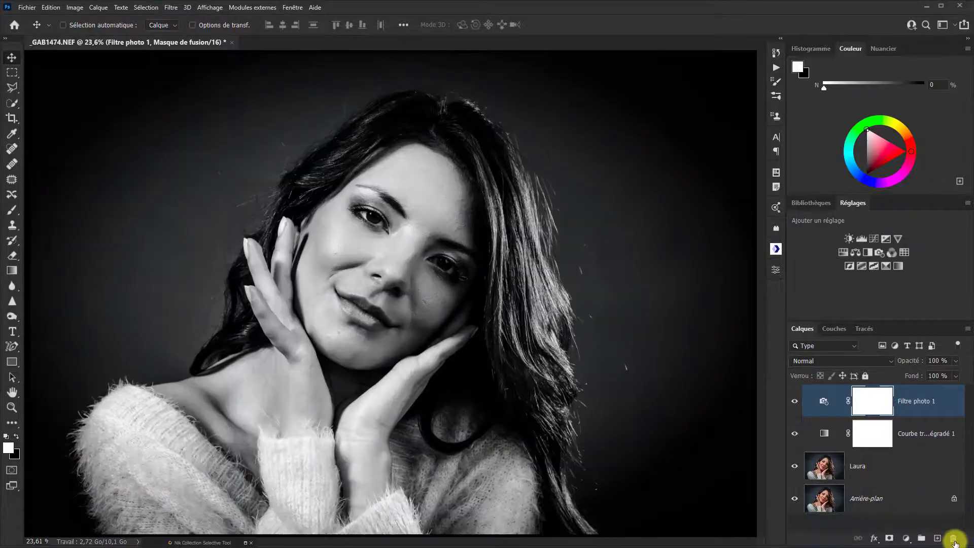
Try a Posterize adjustment layer on the portrait with a slightly adjusted number of levels, and delete the layer.
{"action": "left_click", "coordinate": [906, 537]}
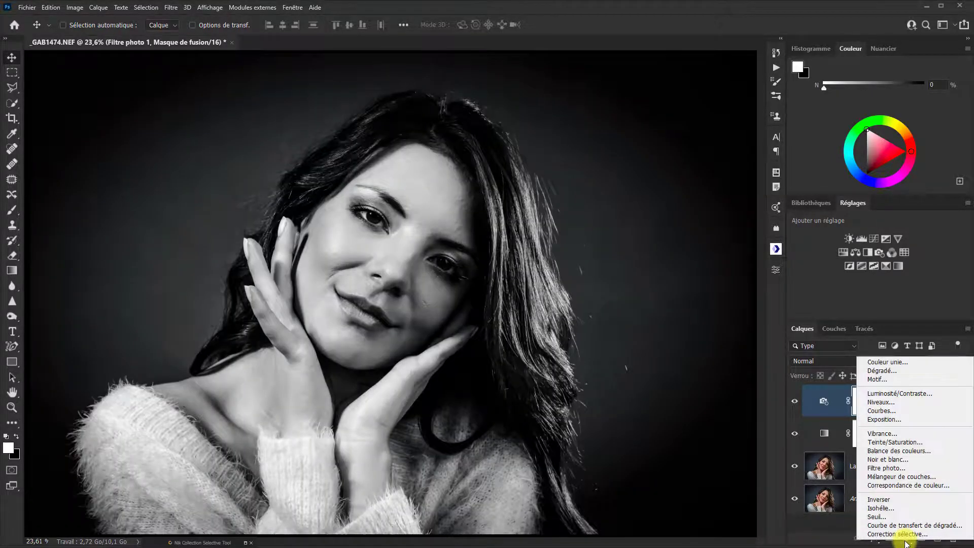
{"action": "left_click", "coordinate": [881, 508]}
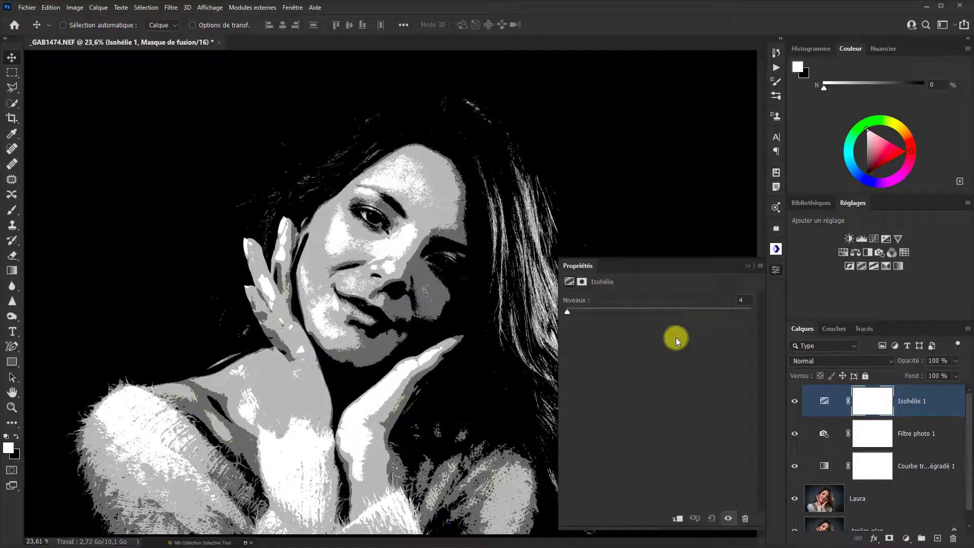
{"action": "mouse_move", "coordinate": [569, 312]}
{"action": "left_mouse_down"}
{"action": "mouse_move", "coordinate": [591, 316]}
{"action": "mouse_move", "coordinate": [568, 313]}
{"action": "left_mouse_up"}
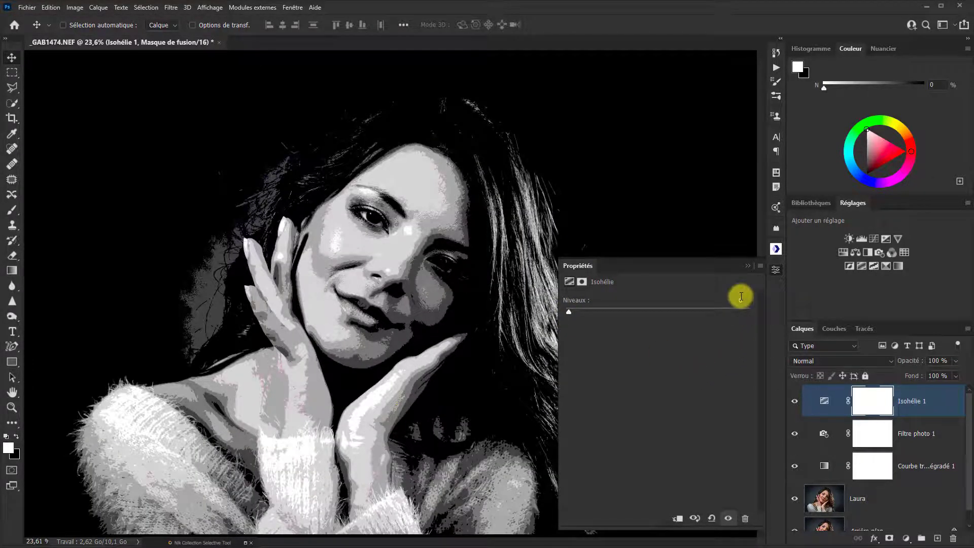
{"action": "left_click", "coordinate": [748, 264]}
{"action": "left_click_drag", "start_coordinate": [921, 402], "coordinate": [957, 541]}
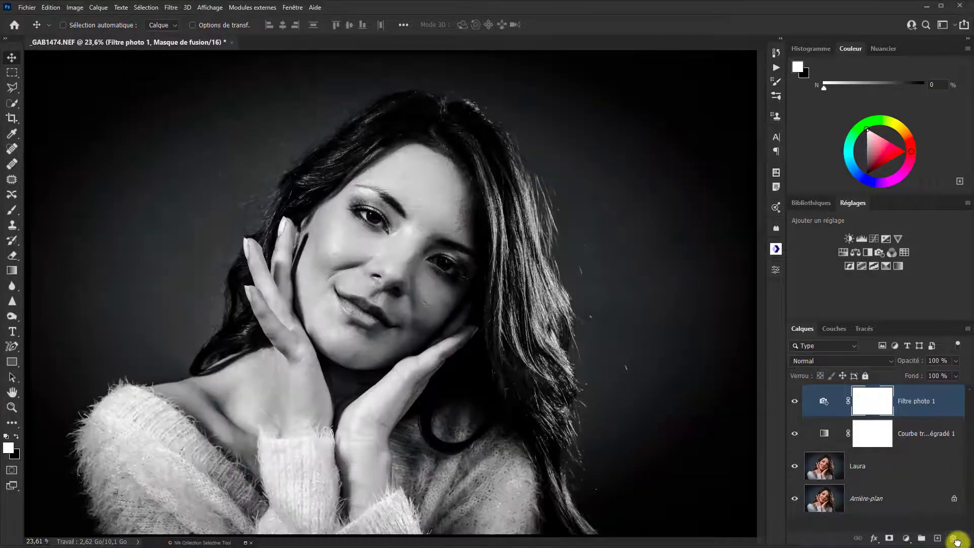
Add a Threshold adjustment layer above the photo filter and set its threshold level to 57.
{"action": "left_click", "coordinate": [905, 538]}
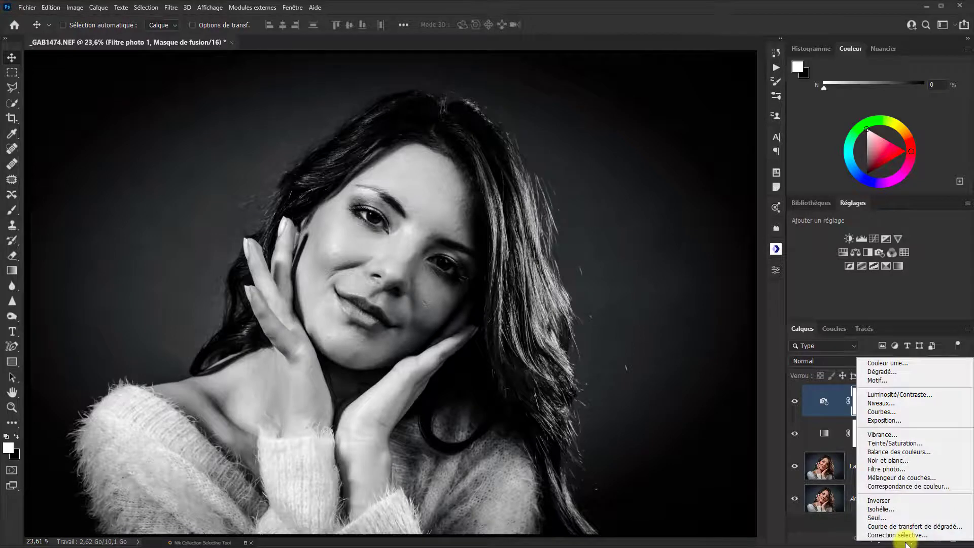
{"action": "left_click", "coordinate": [883, 519]}
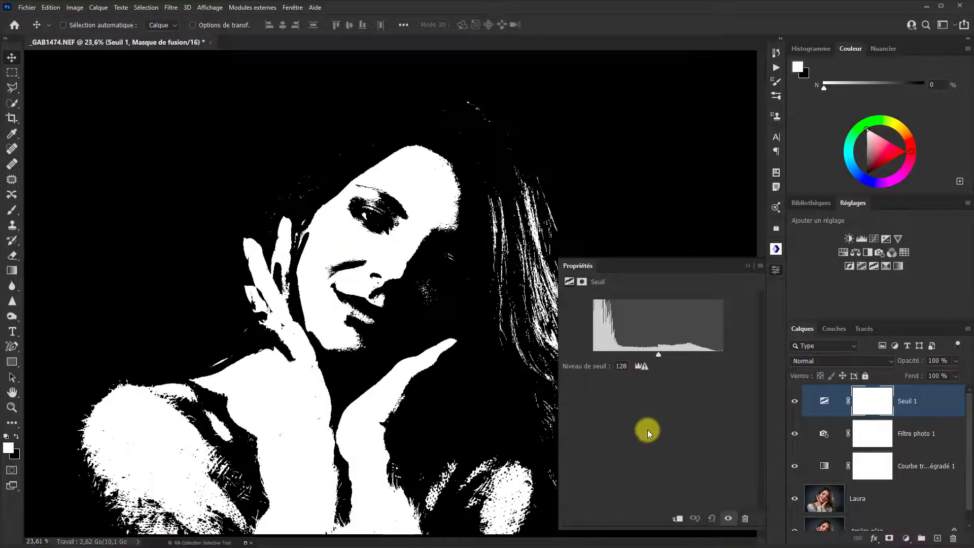
{"action": "left_click_drag", "start_coordinate": [657, 355], "coordinate": [628, 358]}
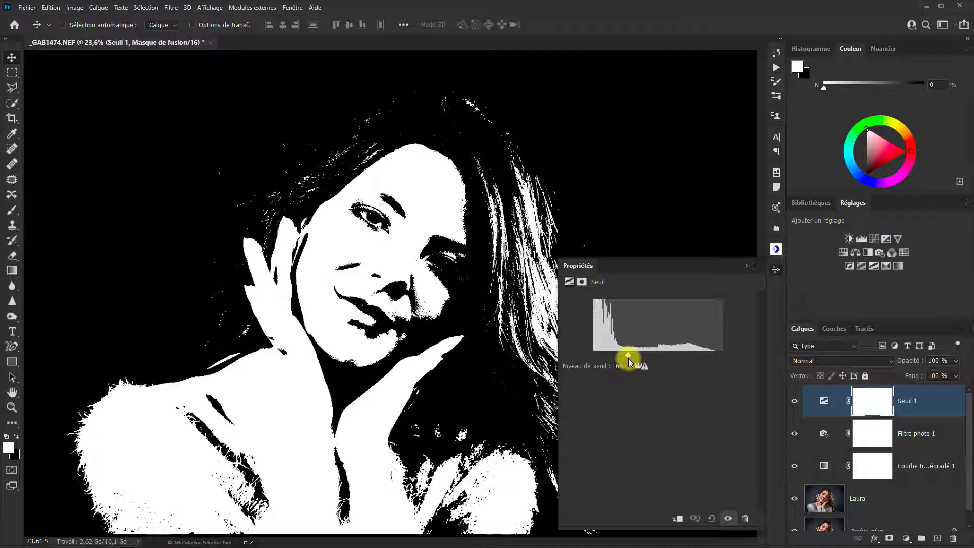
{"action": "mouse_move", "coordinate": [628, 358]}
{"action": "left_mouse_down"}
{"action": "mouse_move", "coordinate": [667, 355]}
{"action": "mouse_move", "coordinate": [622, 354]}
{"action": "left_mouse_up"}
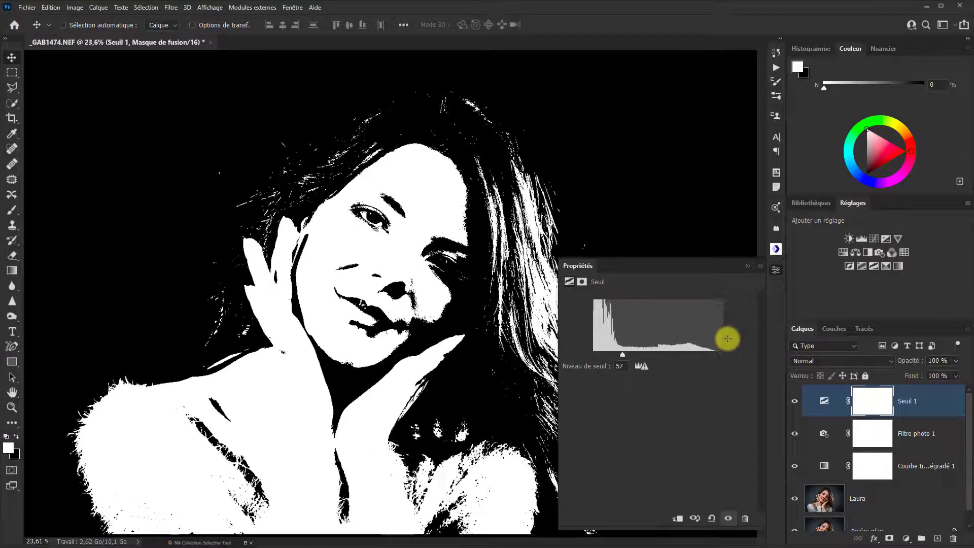
{"action": "left_click", "coordinate": [749, 266]}
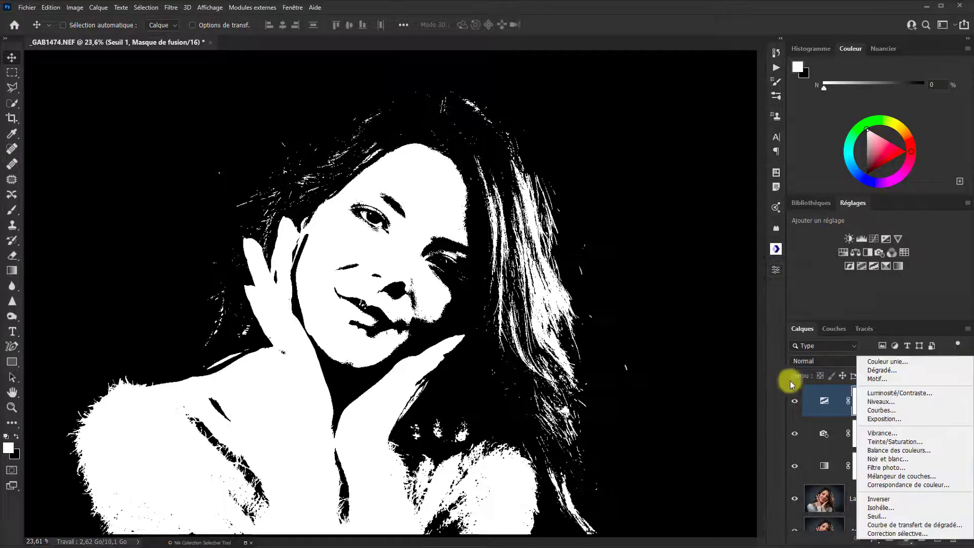
{"action": "key", "text": "Escape"}
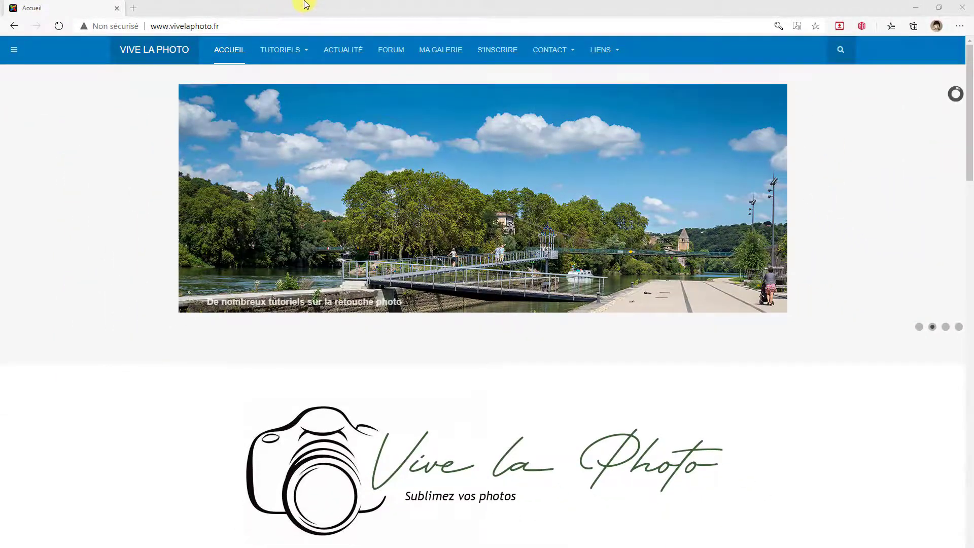
On the Vive la Photo website in the browser, open the complete Lightroom course and look over its Développement chapters.
{"action": "mouse_move", "coordinate": [291, 56]}
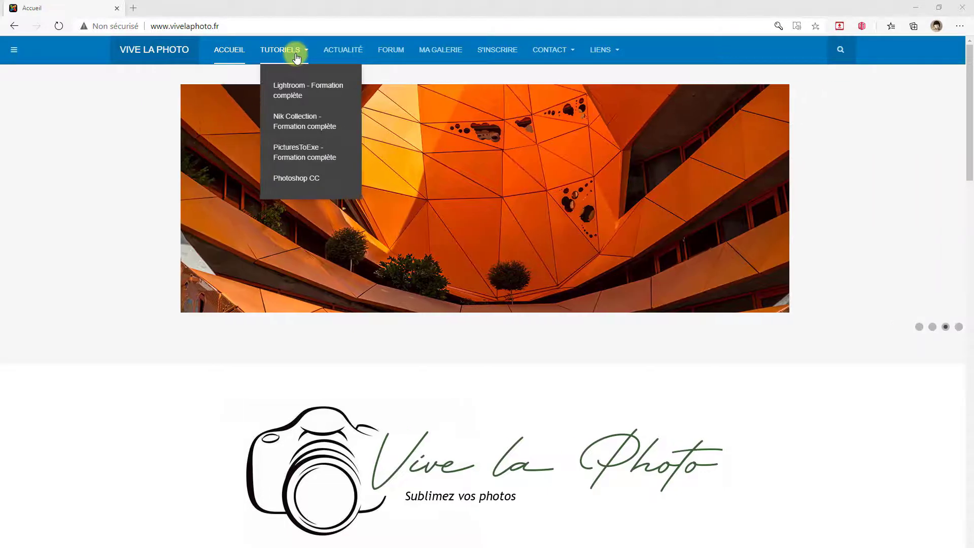
{"action": "left_click", "coordinate": [300, 92]}
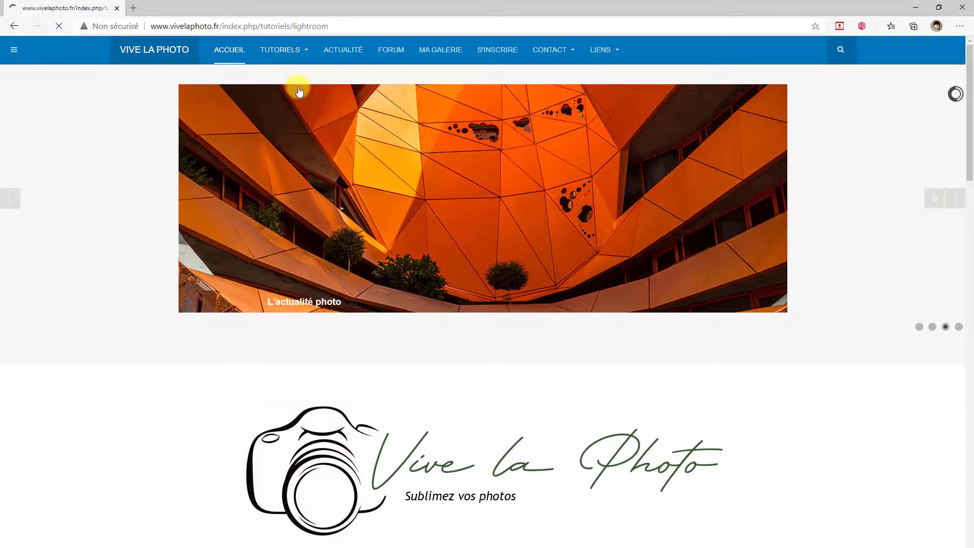
{"action": "scroll", "coordinate": [638, 446], "scroll_direction": "down", "scroll_amount": 7}
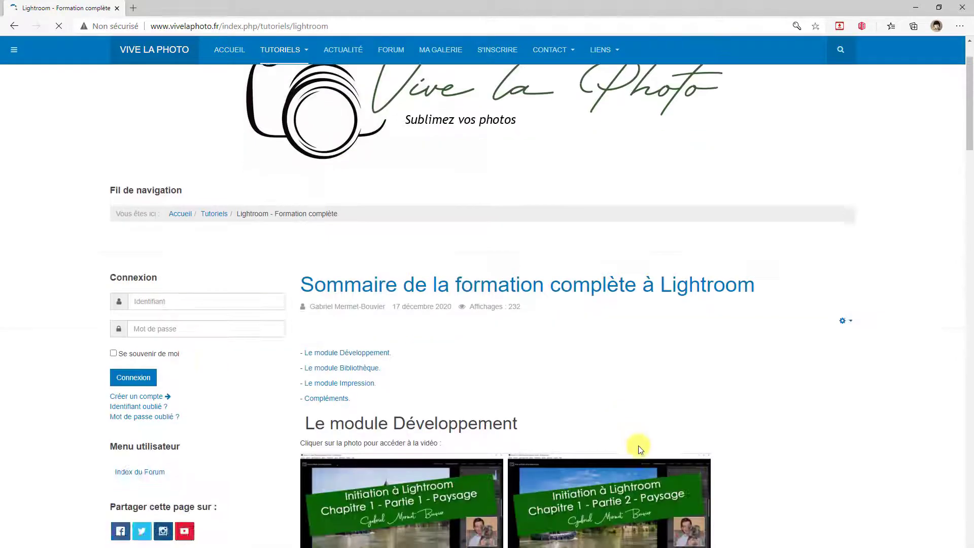
{"action": "scroll", "coordinate": [638, 446], "scroll_direction": "up", "scroll_amount": 3}
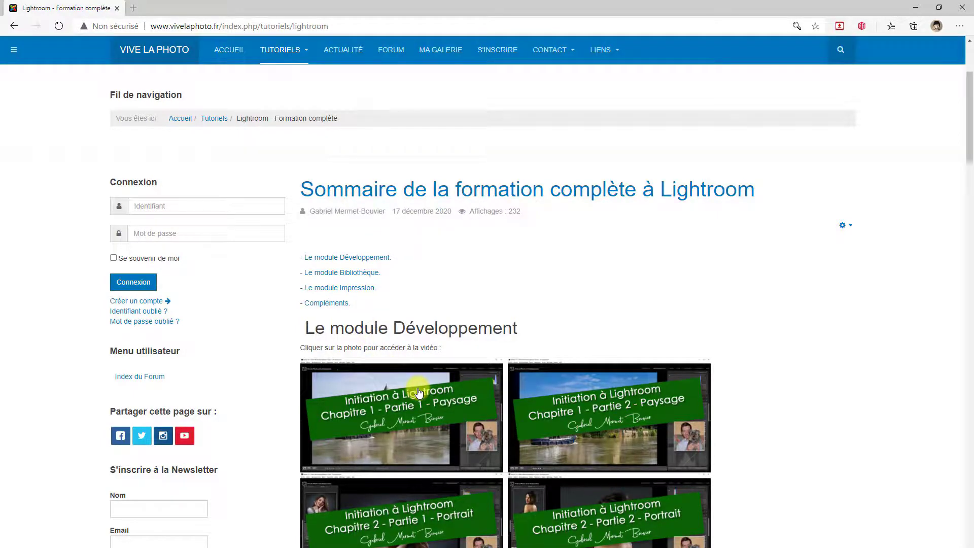
{"action": "scroll", "coordinate": [419, 392], "scroll_direction": "down", "scroll_amount": 5}
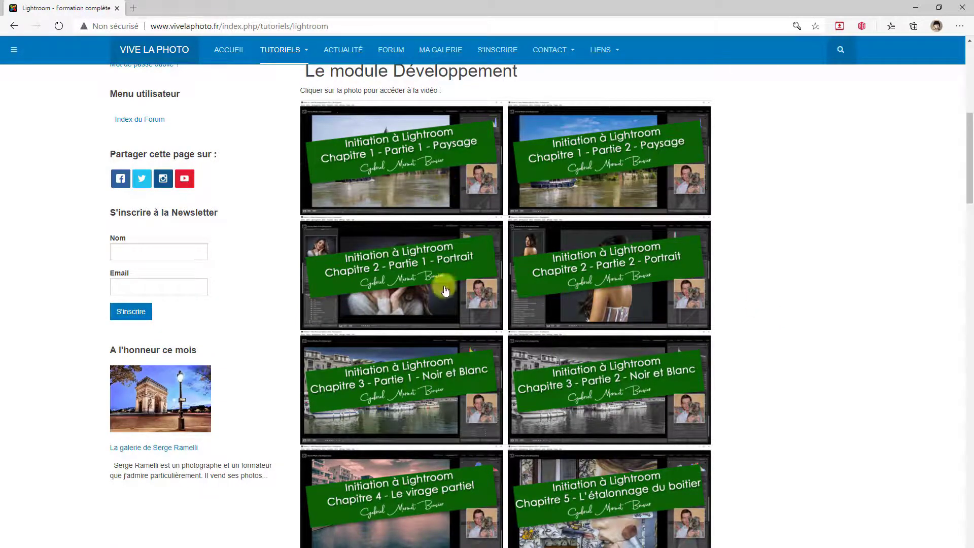
Open the Lightroom Chapter 1 Part 1 landscape tutorial and examine its description and embedded first video.
{"action": "left_click", "coordinate": [443, 178]}
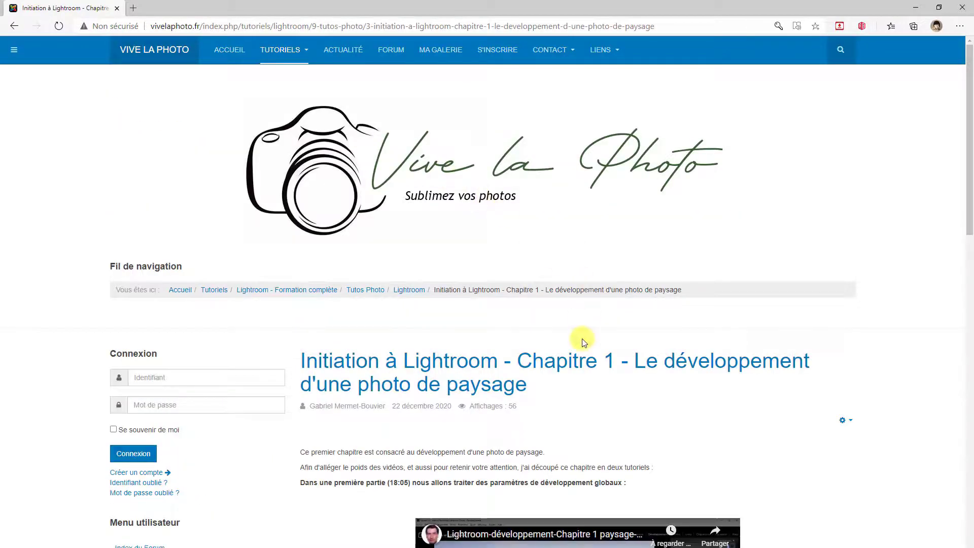
{"action": "scroll", "coordinate": [583, 341], "scroll_direction": "down", "scroll_amount": 3}
{"action": "scroll", "coordinate": [583, 341], "scroll_direction": "down", "scroll_amount": 3}
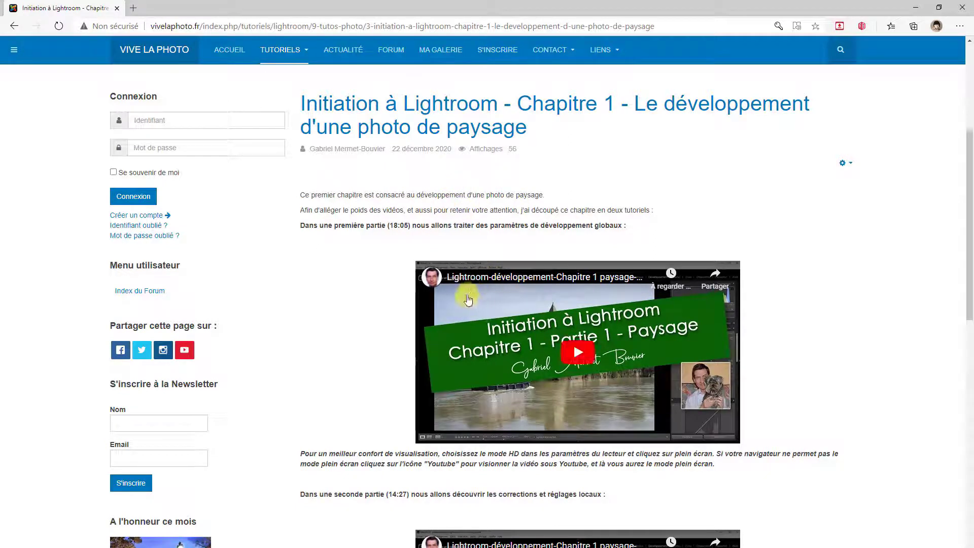
{"action": "left_click", "coordinate": [582, 358]}
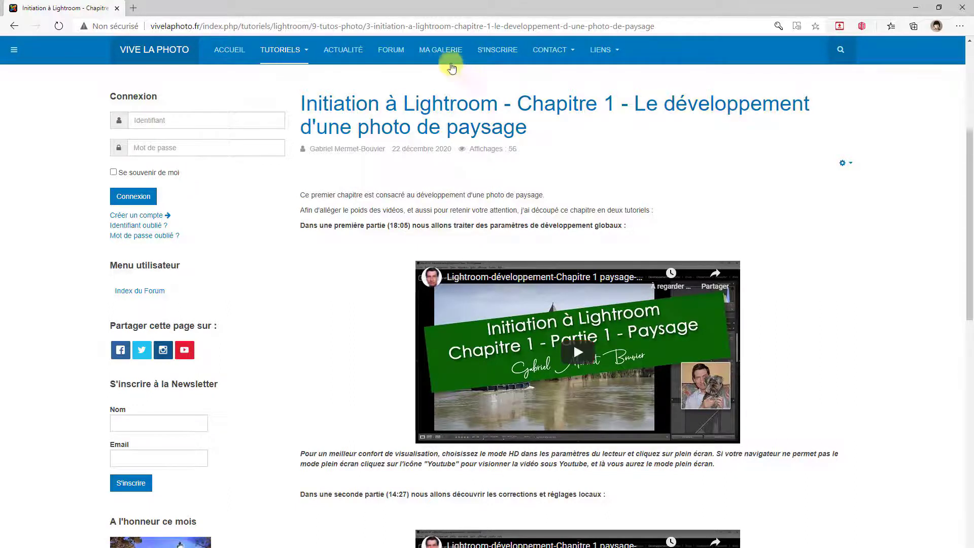
Open the website's forum and look over its discussion categories.
{"action": "left_click", "coordinate": [397, 54]}
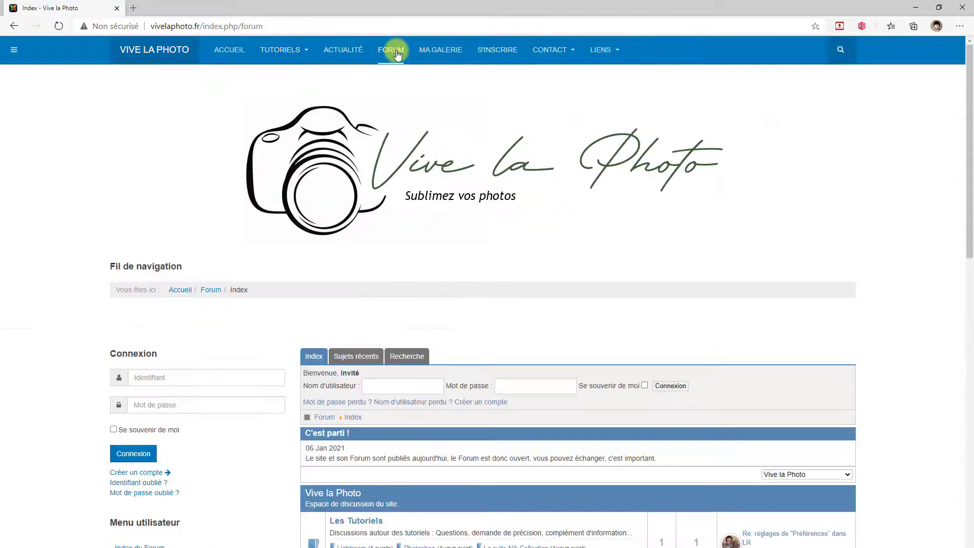
{"action": "scroll", "coordinate": [482, 171], "scroll_direction": "down", "scroll_amount": 5}
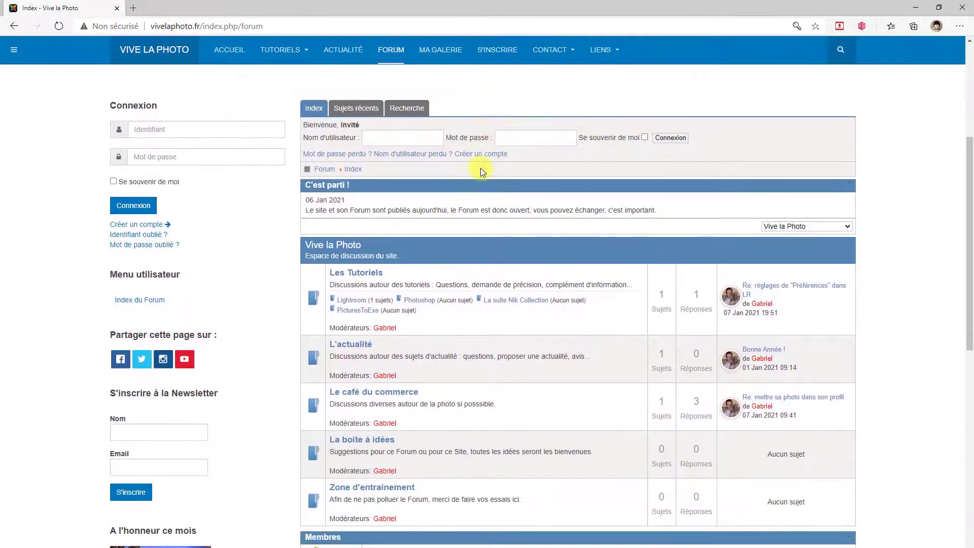